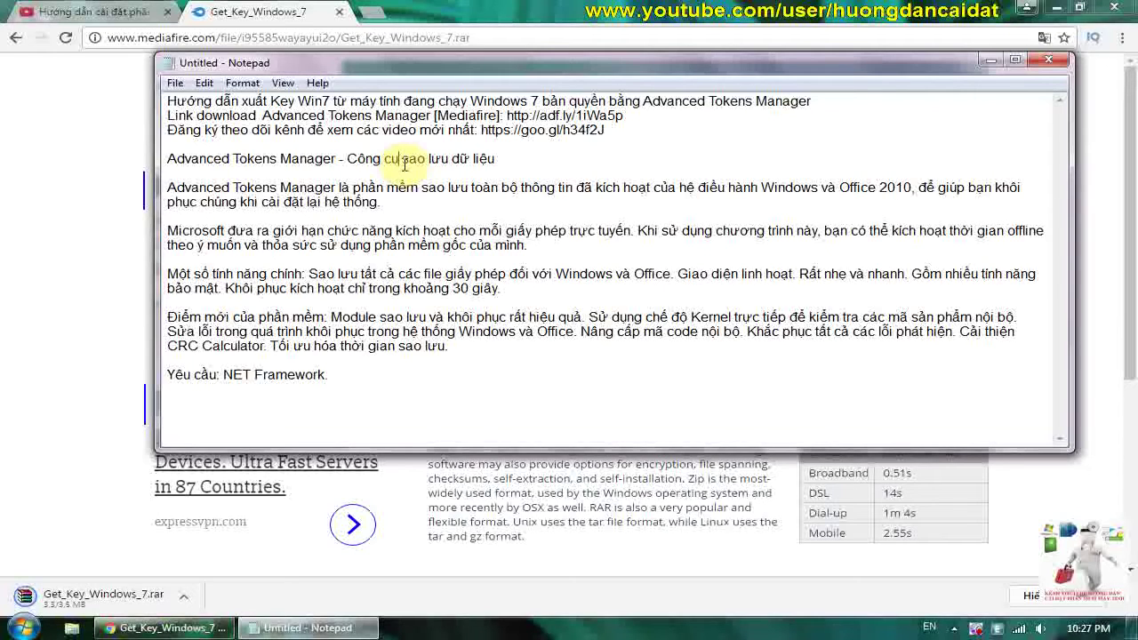
# Step: Show the downloaded Get_Key_Windows_7.rar in its Downloads folder
pyautogui.click(402, 163)
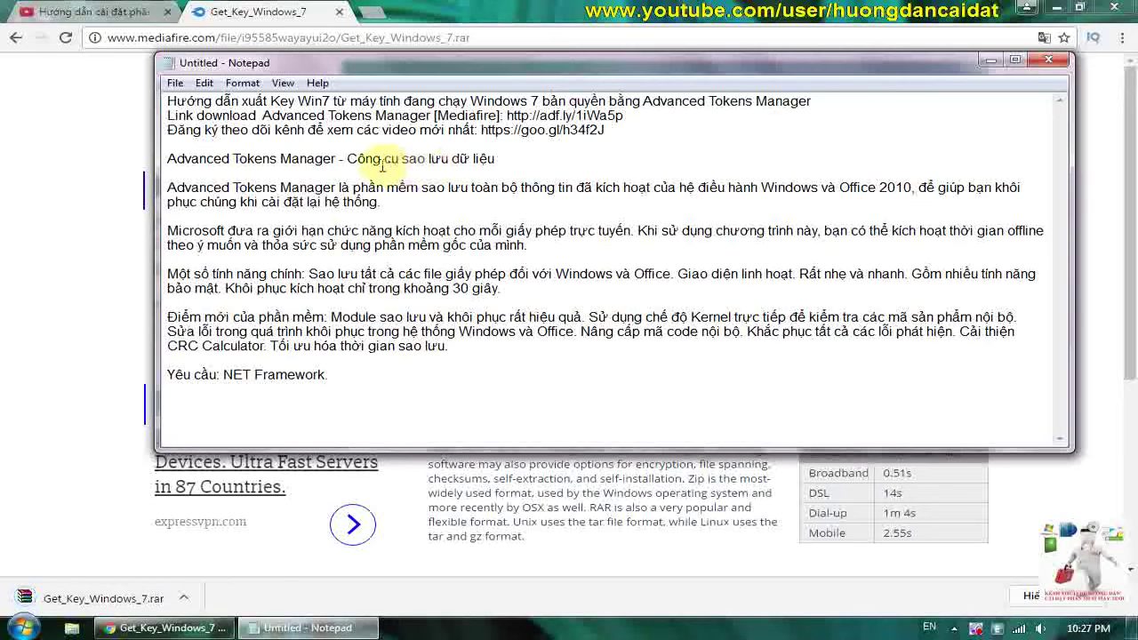
pyautogui.click(185, 597)
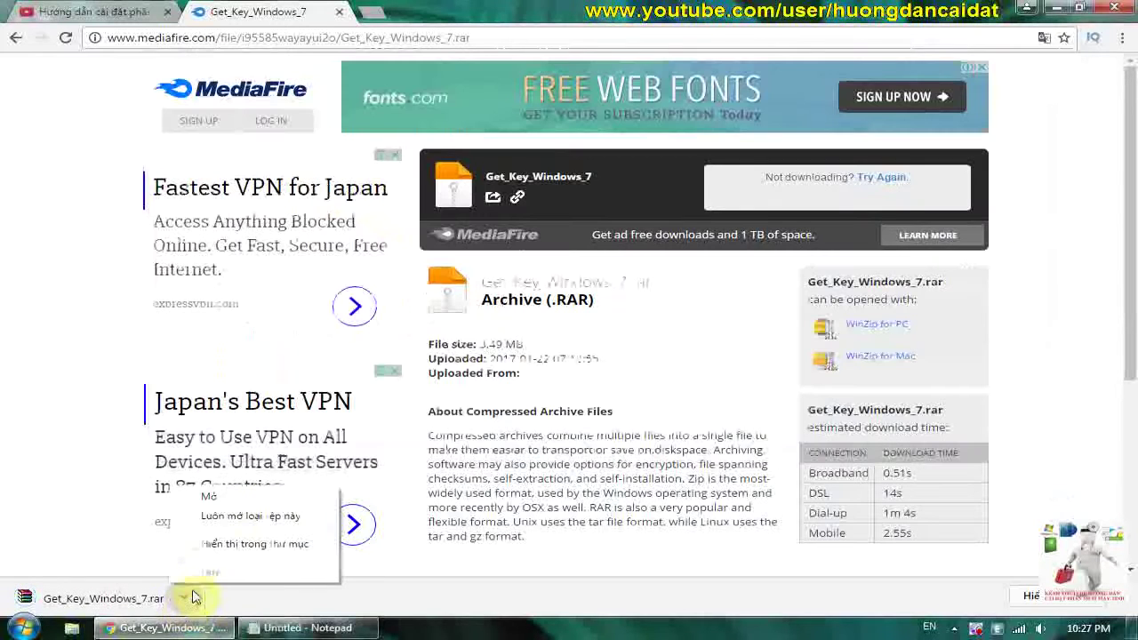
pyautogui.click(313, 543)
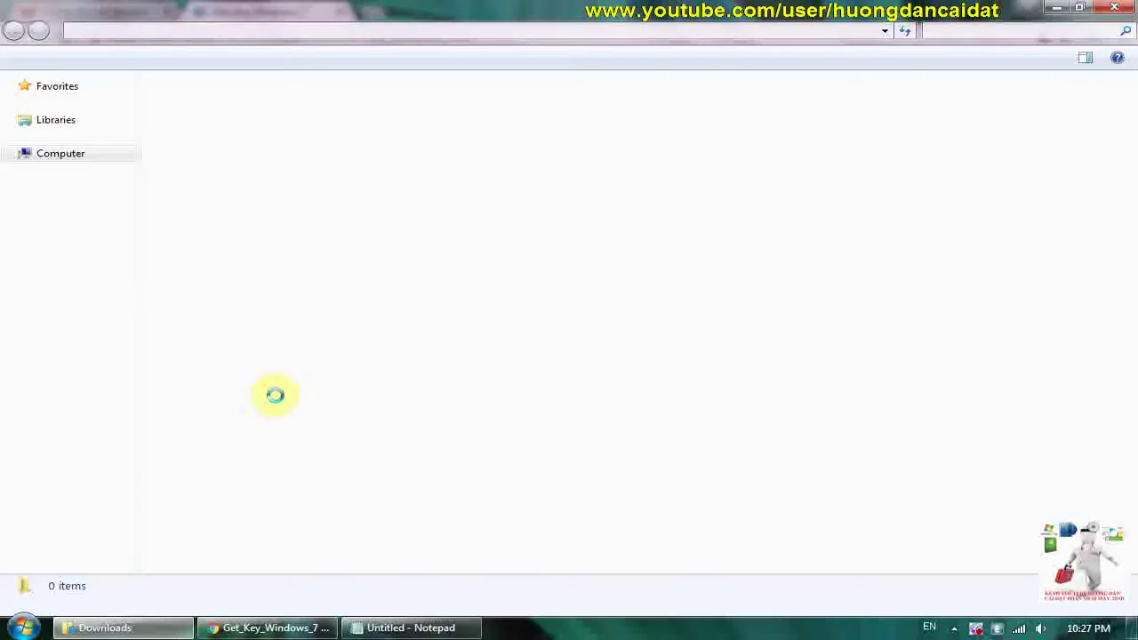
pyautogui.click(332, 183)
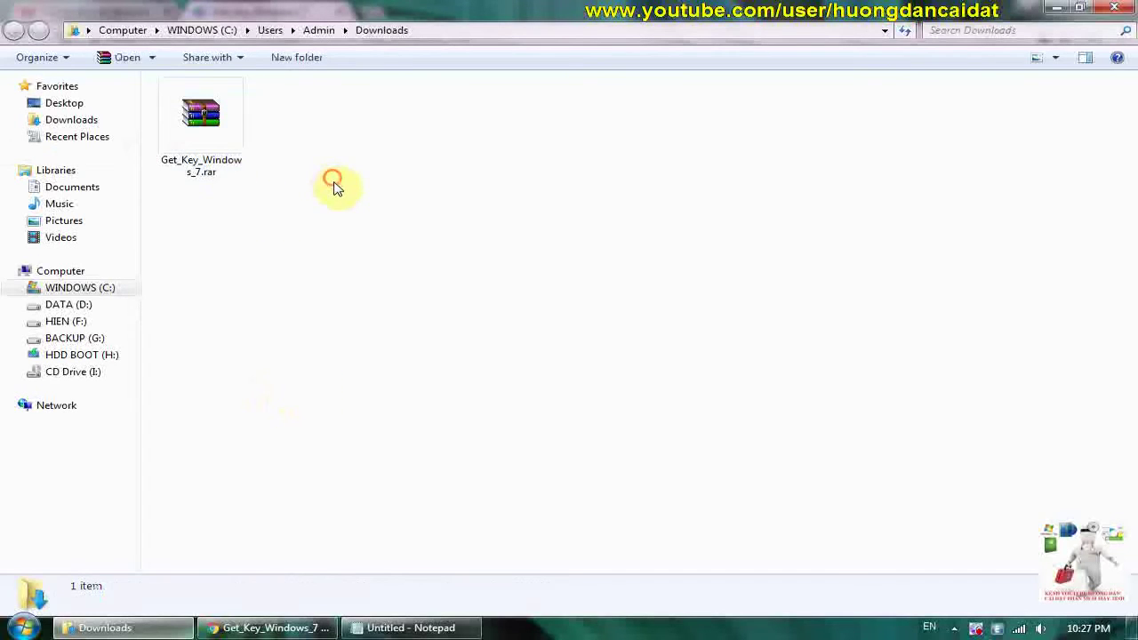
# Step: Extract Get_Key_Windows_7.rar directly into the Downloads folder
pyautogui.click(213, 133)
pyautogui.rightClick(196, 127)
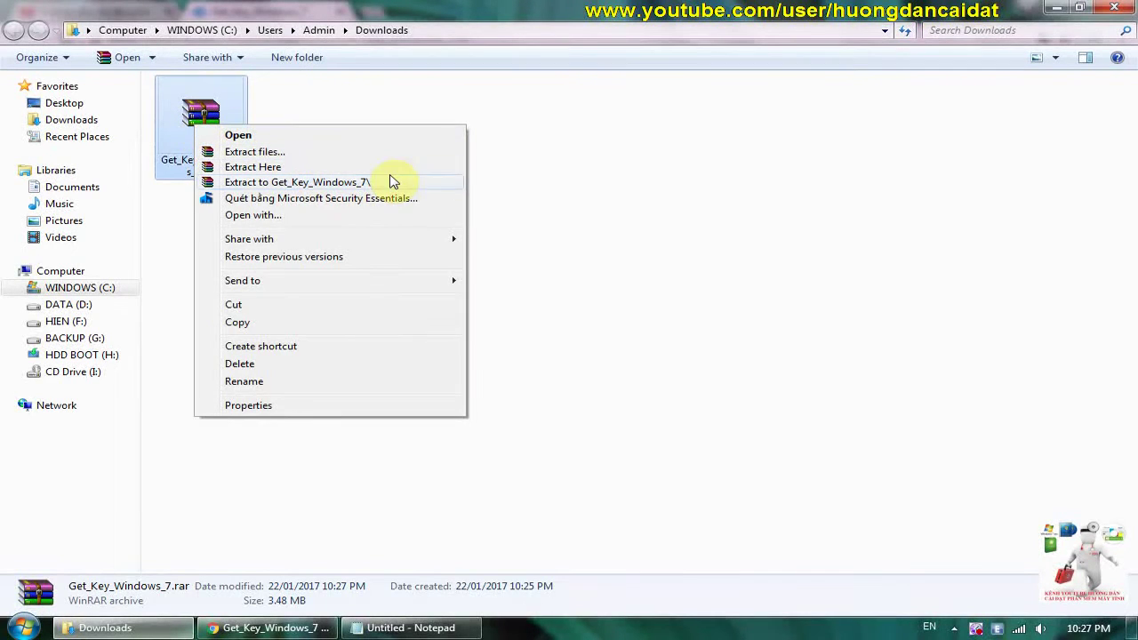
pyautogui.click(561, 176)
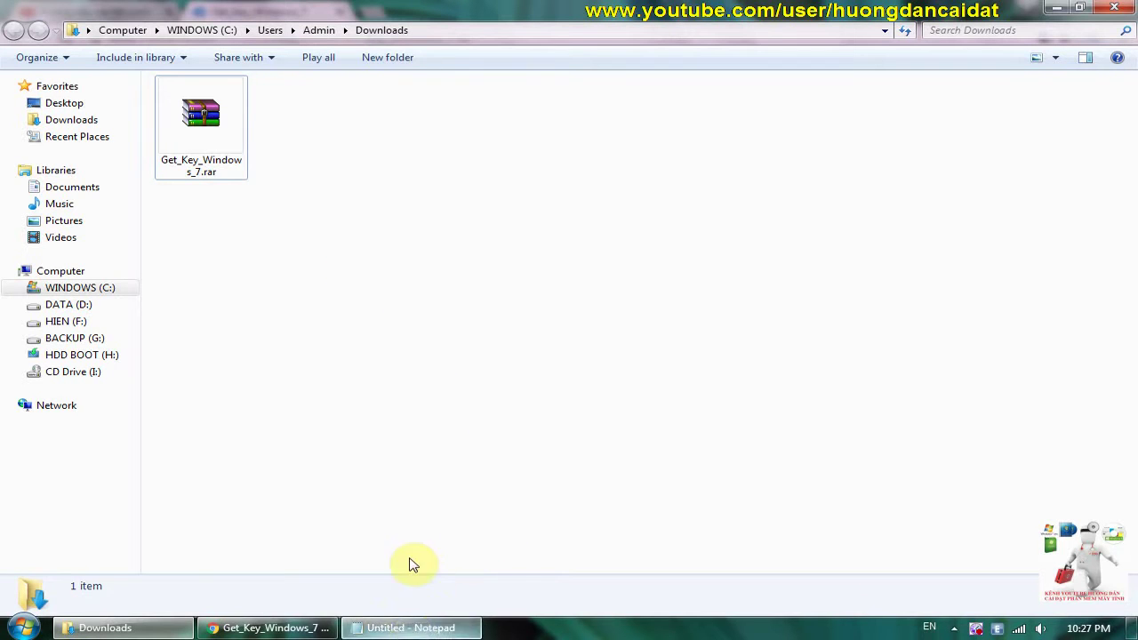
pyautogui.rightClick(198, 135)
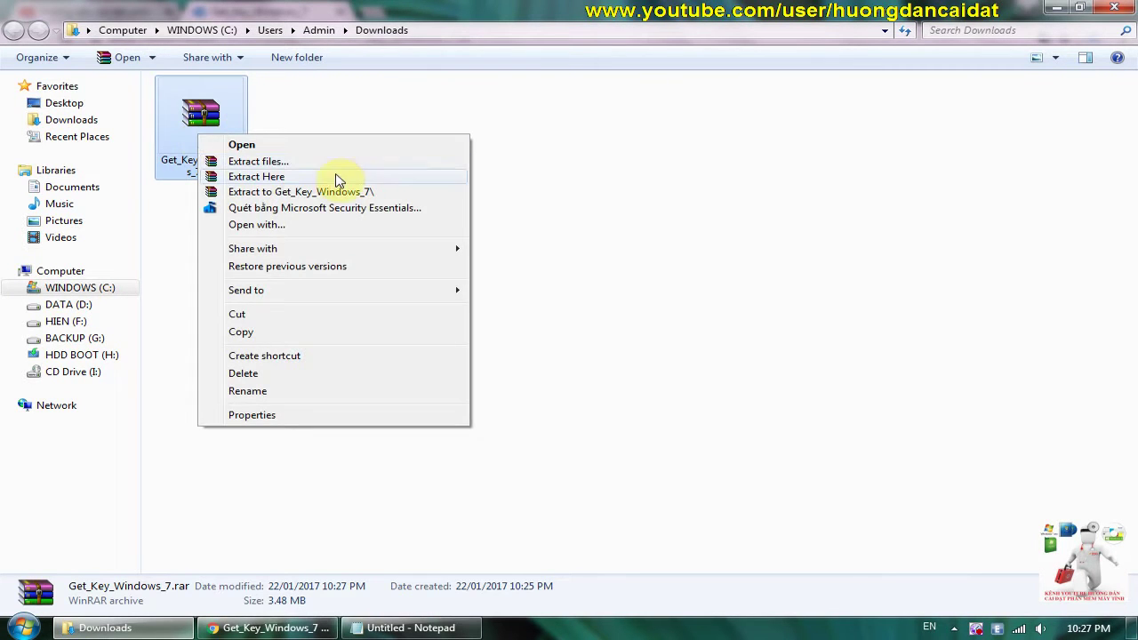
pyautogui.click(365, 178)
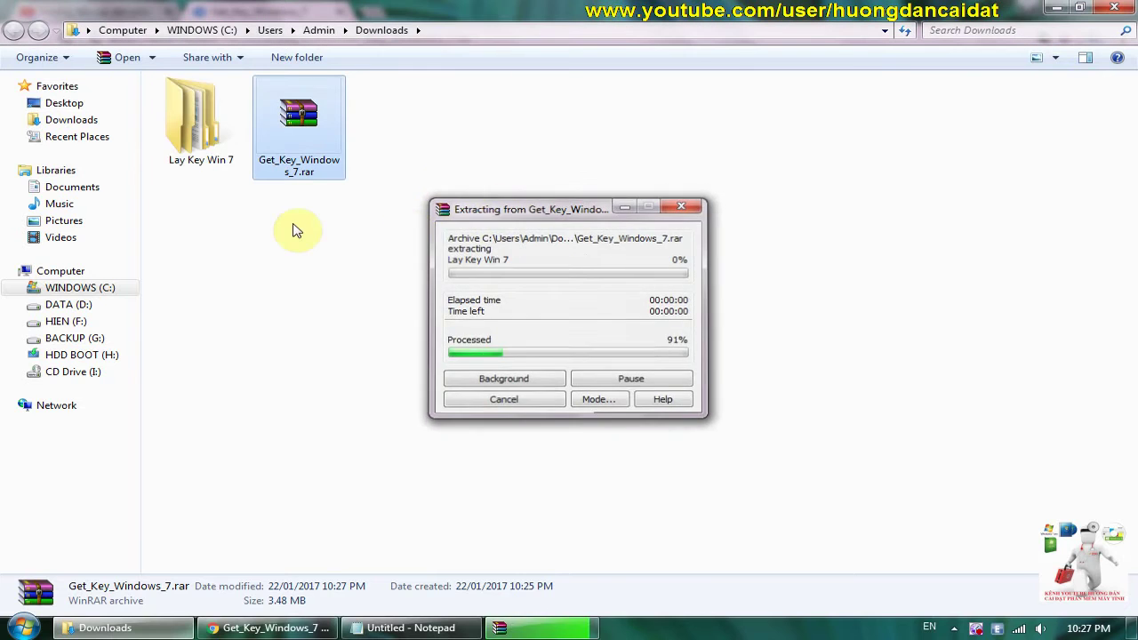
# Step: Open the extracted Lay Key Win 7 folder, fit the Name column to its contents, and select the Advanced Tokens Manager folder
pyautogui.doubleClick(198, 129)
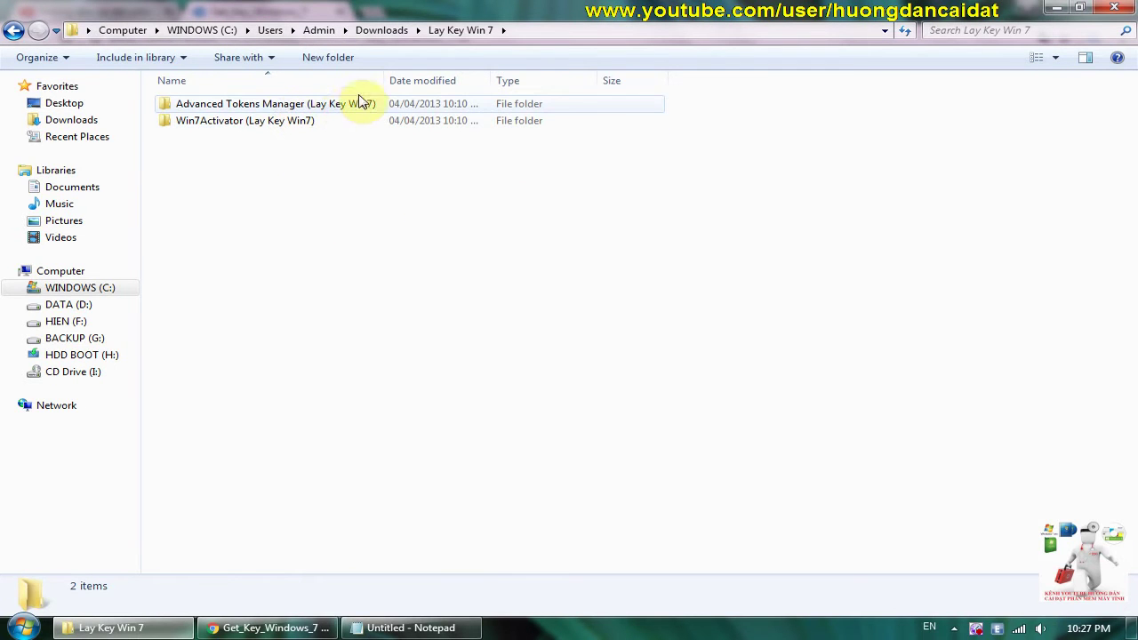
pyautogui.doubleClick(384, 80)
pyautogui.click(280, 105)
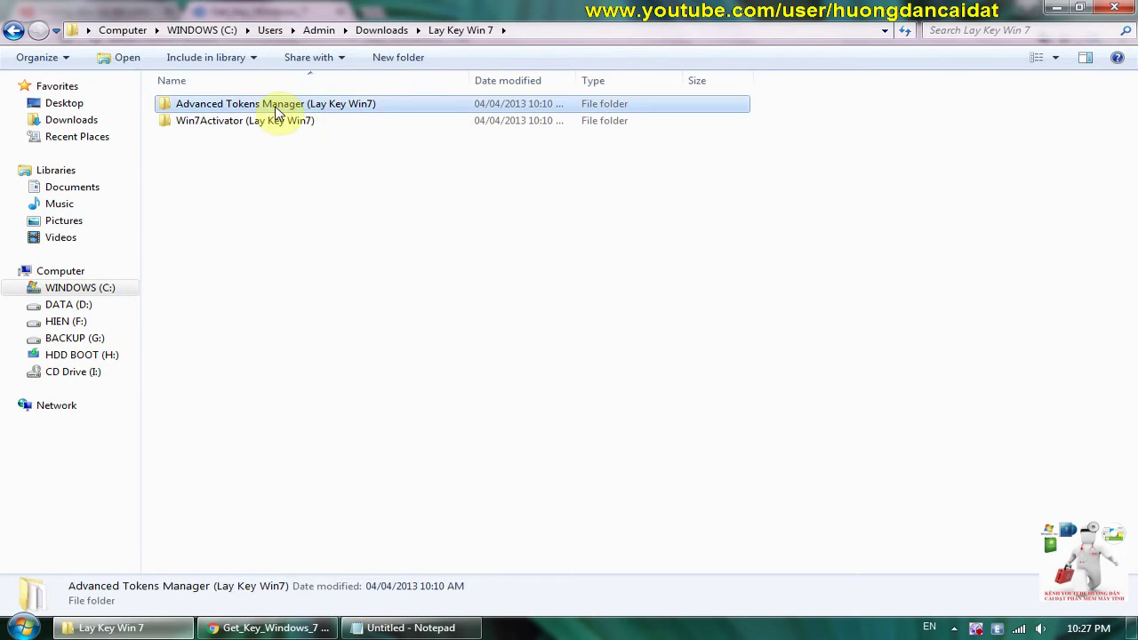
# Step: Check the NET Framework requirement in the Notepad notes, then return to the Lay Key Win 7 folder
pyautogui.click(405, 627)
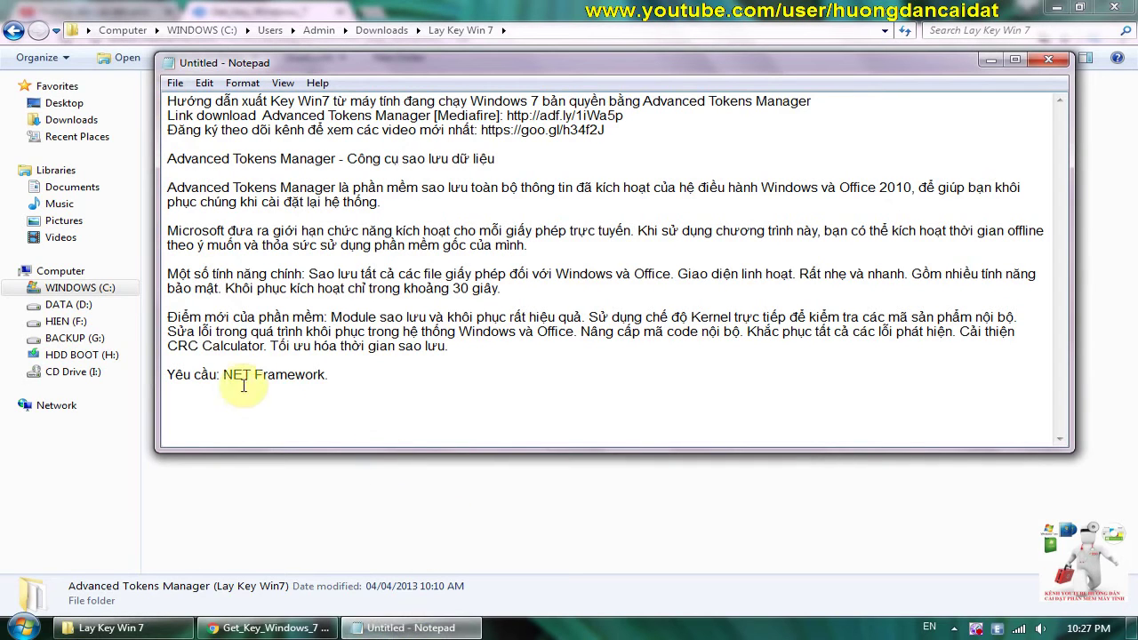
pyautogui.moveTo(224, 374); pyautogui.dragTo(354, 375)
pyautogui.click(360, 376)
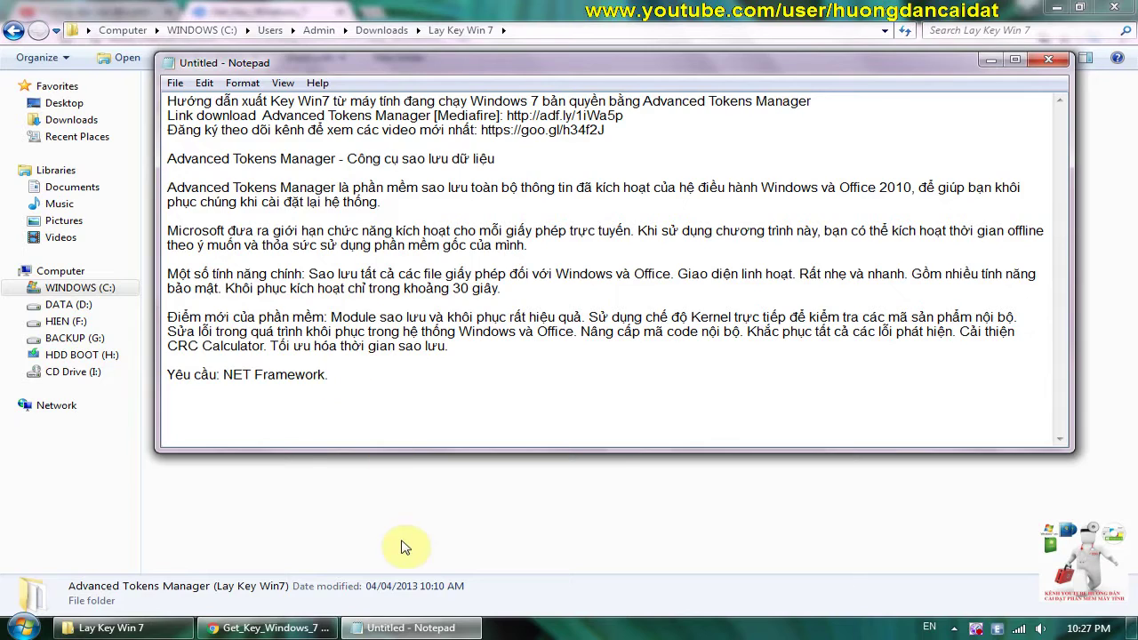
pyautogui.click(400, 546)
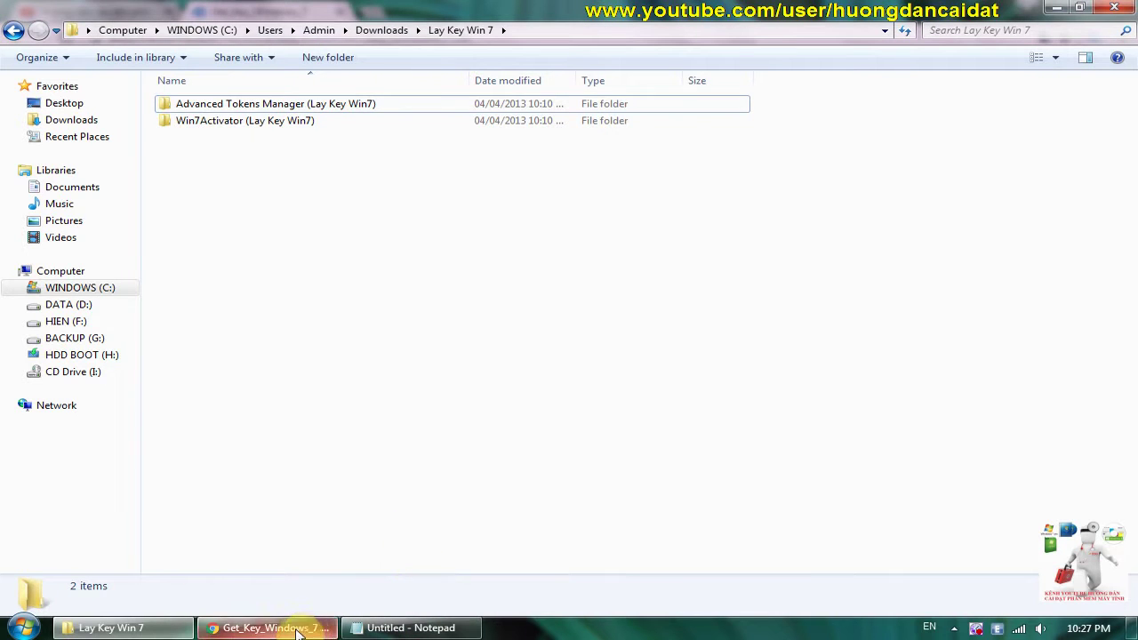
# Step: Look through the YouTube channel's video list in Chrome for the Microsoft .NET Framework installation tutorial
pyautogui.click(298, 631)
pyautogui.click(80, 11)
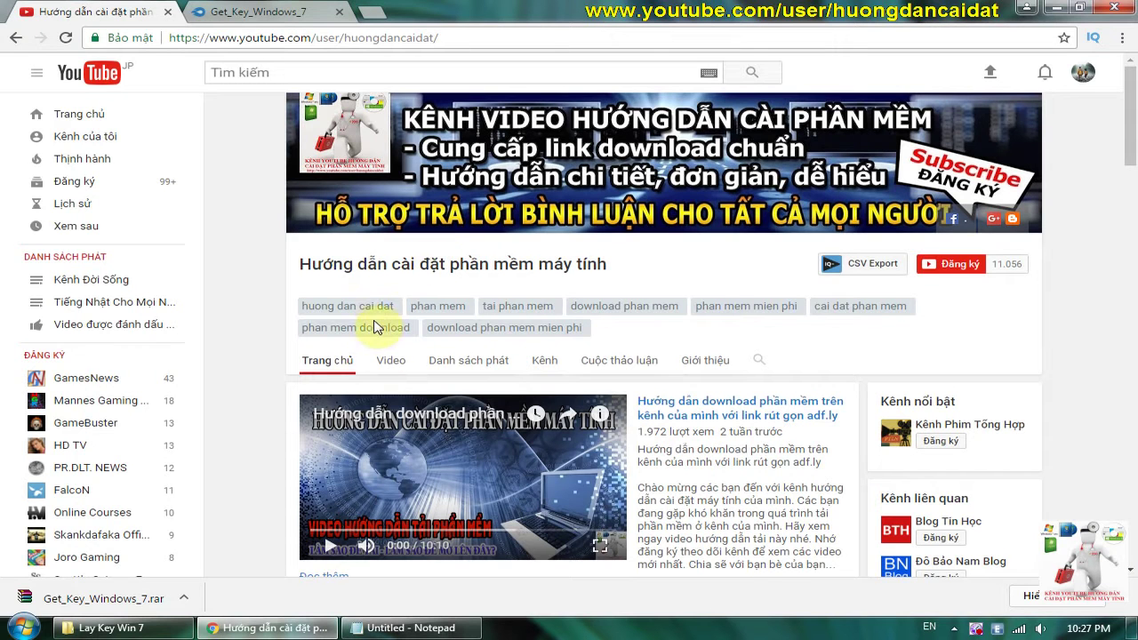
pyautogui.click(390, 361)
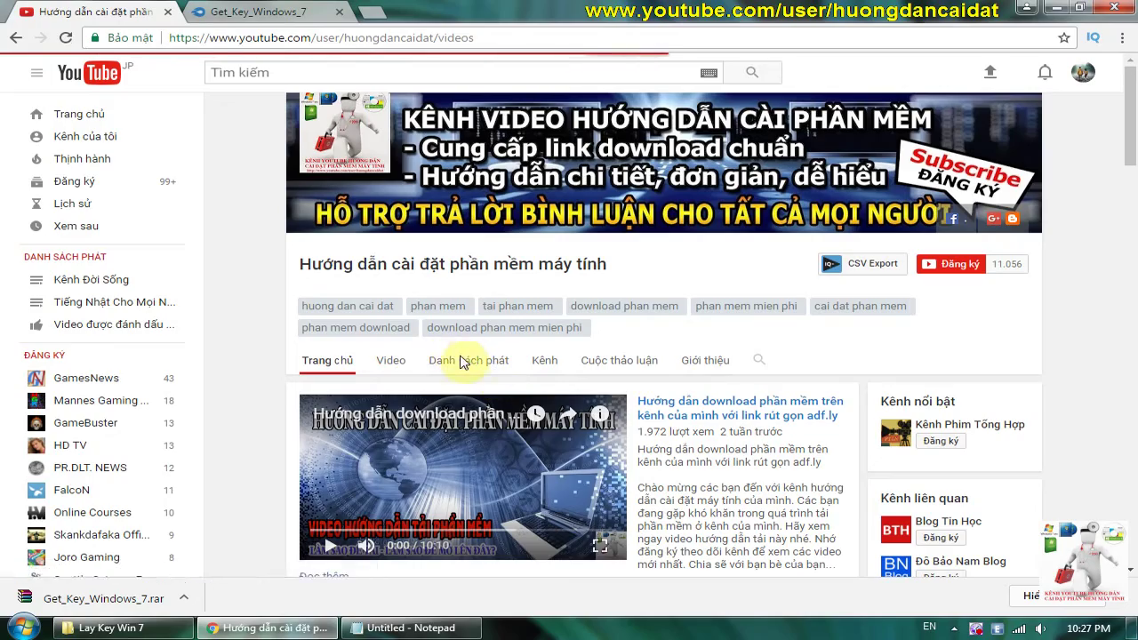
pyautogui.scroll(-3, 471, 382)
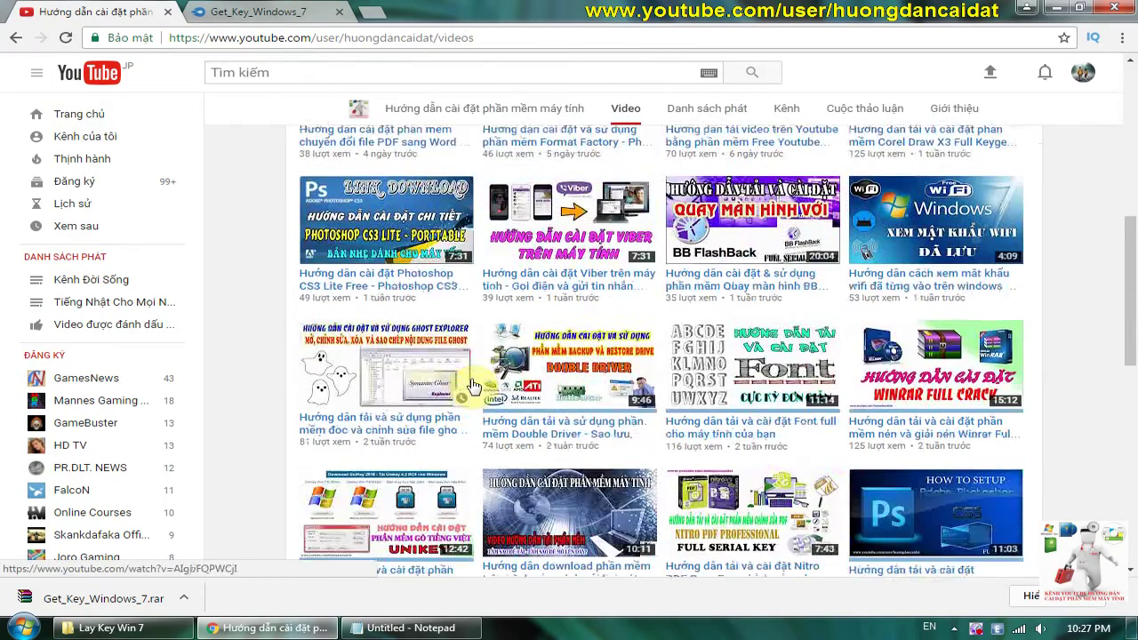
pyautogui.scroll(1, 472, 385)
pyautogui.scroll(-3, 534, 399)
pyautogui.scroll(-3, 533, 399)
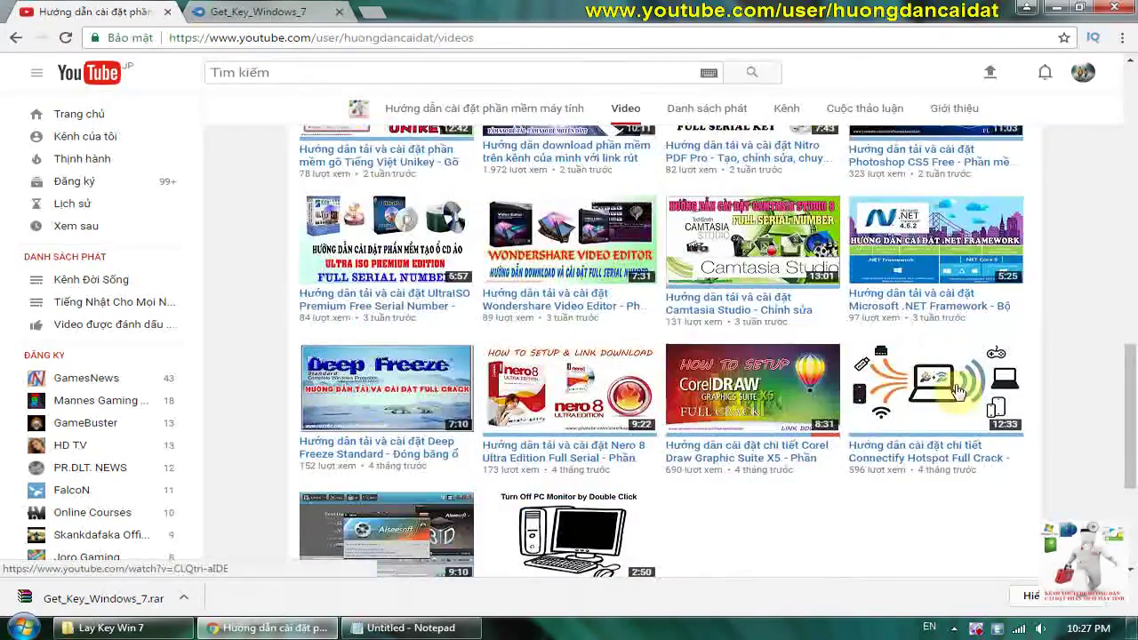
pyautogui.scroll(2, 927, 322)
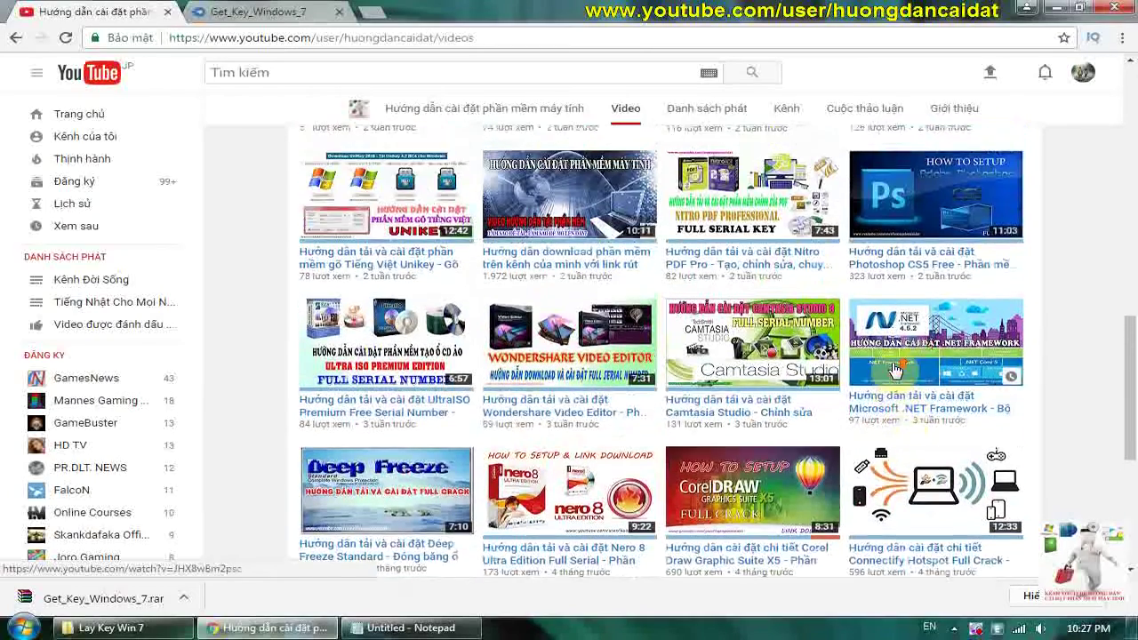
pyautogui.scroll(1, 895, 371)
# Step: Switch back to the Lay Key Win 7 folder and launch Advanced Tokens Manager v3.3.exe from the Advanced Tokens Manager folder
pyautogui.click(142, 631)
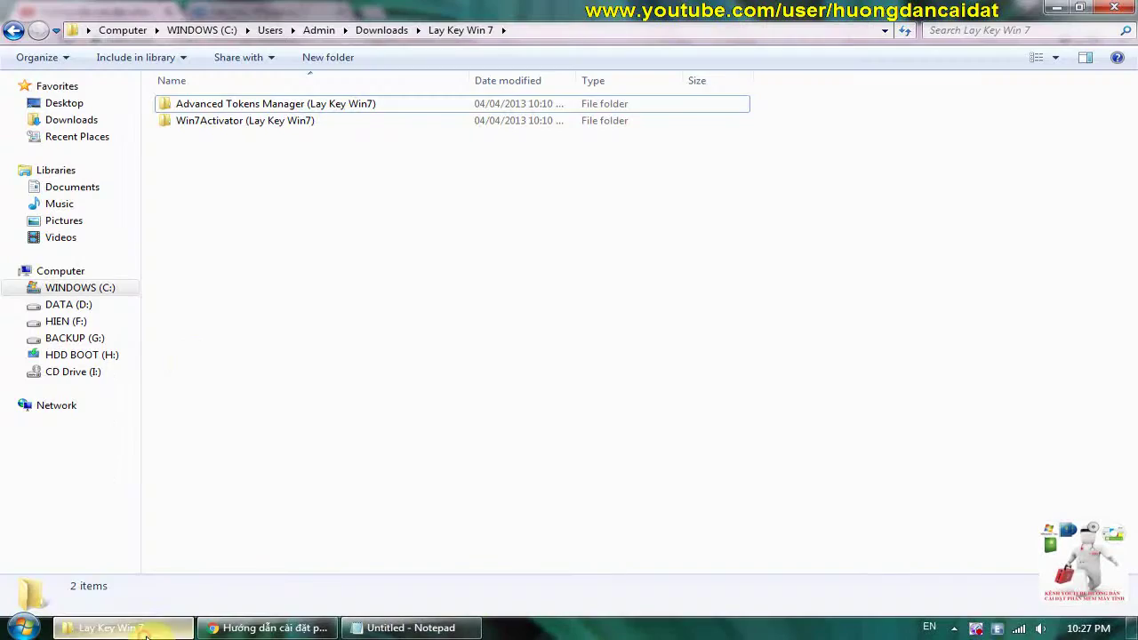
pyautogui.click(211, 106)
pyautogui.doubleClick(246, 106)
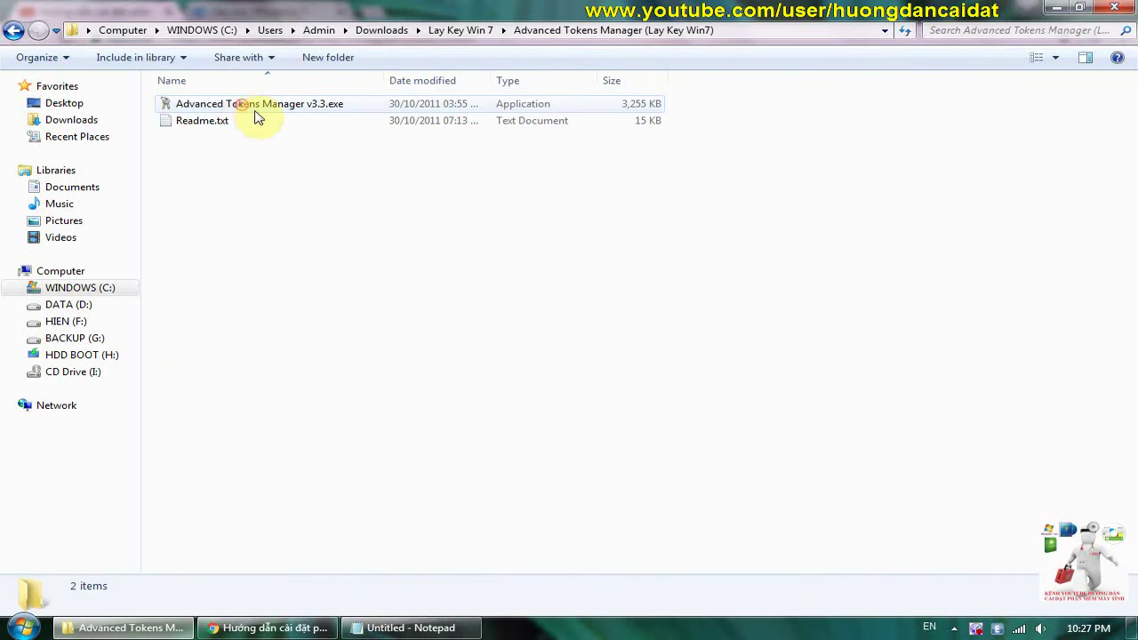
pyautogui.click(233, 107)
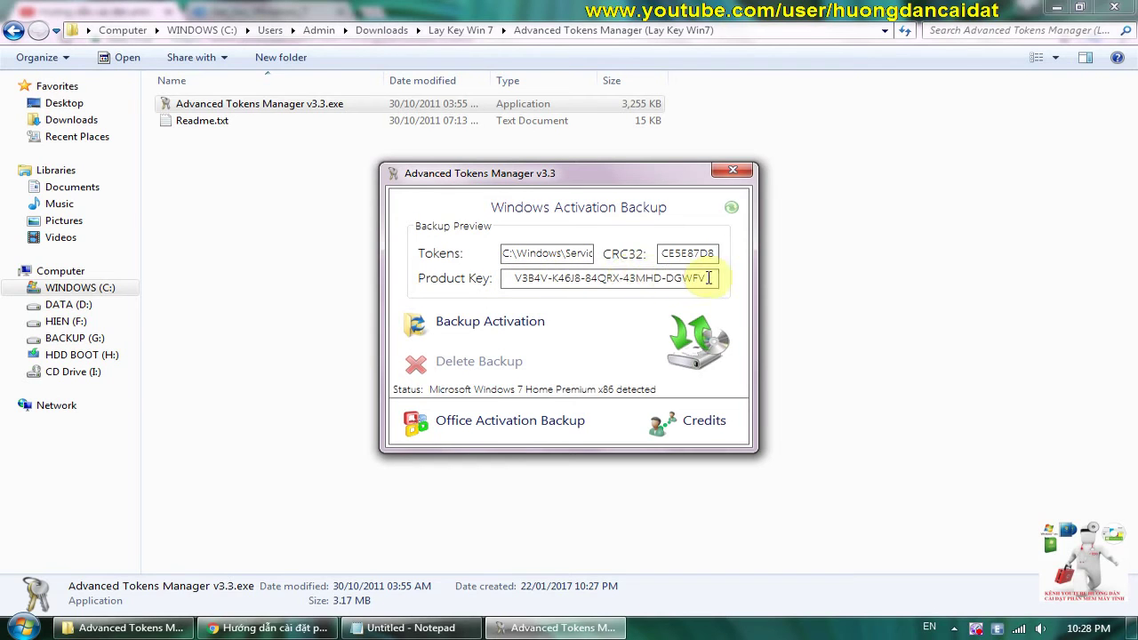
# Step: Back up the Windows activation and inspect the files in the Windows Activation Backup folder
pyautogui.click(471, 326)
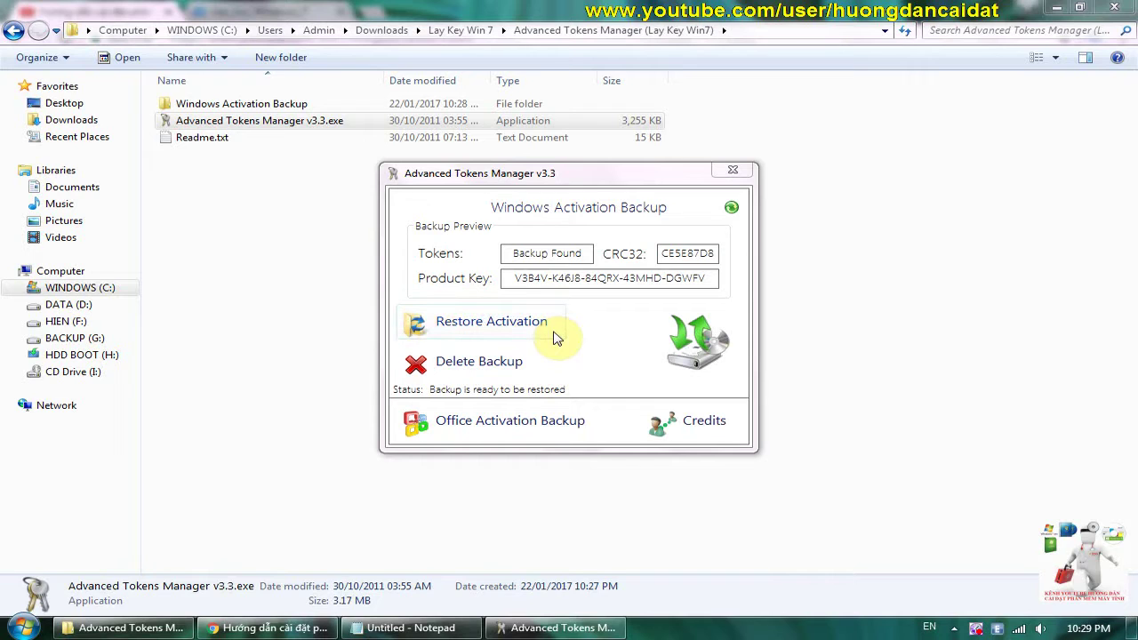
pyautogui.click(193, 102)
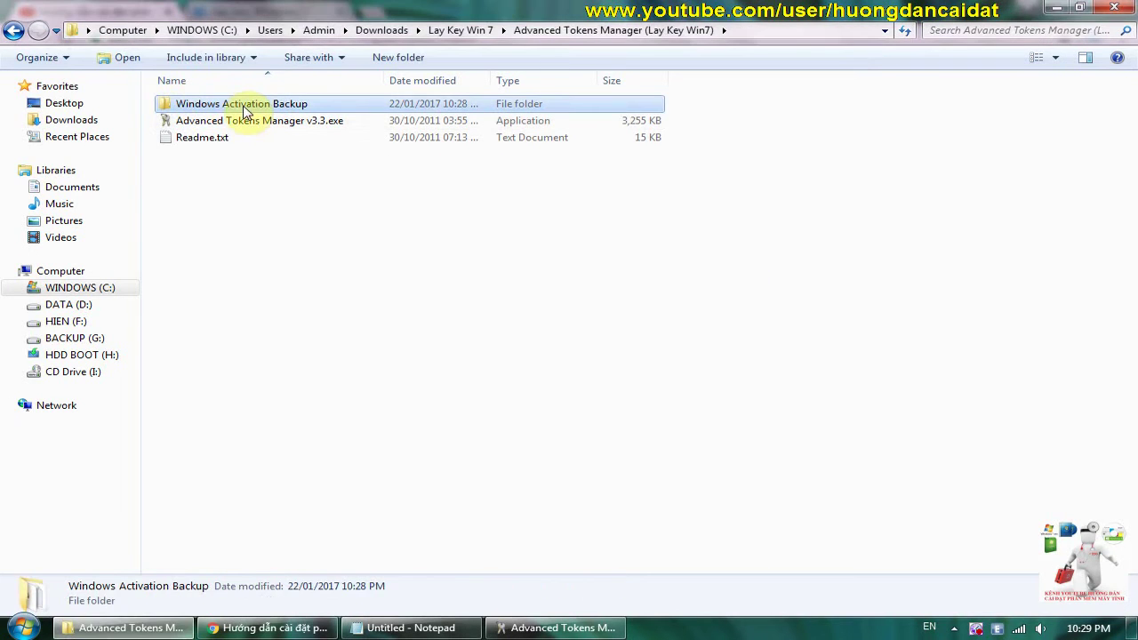
pyautogui.doubleClick(252, 104)
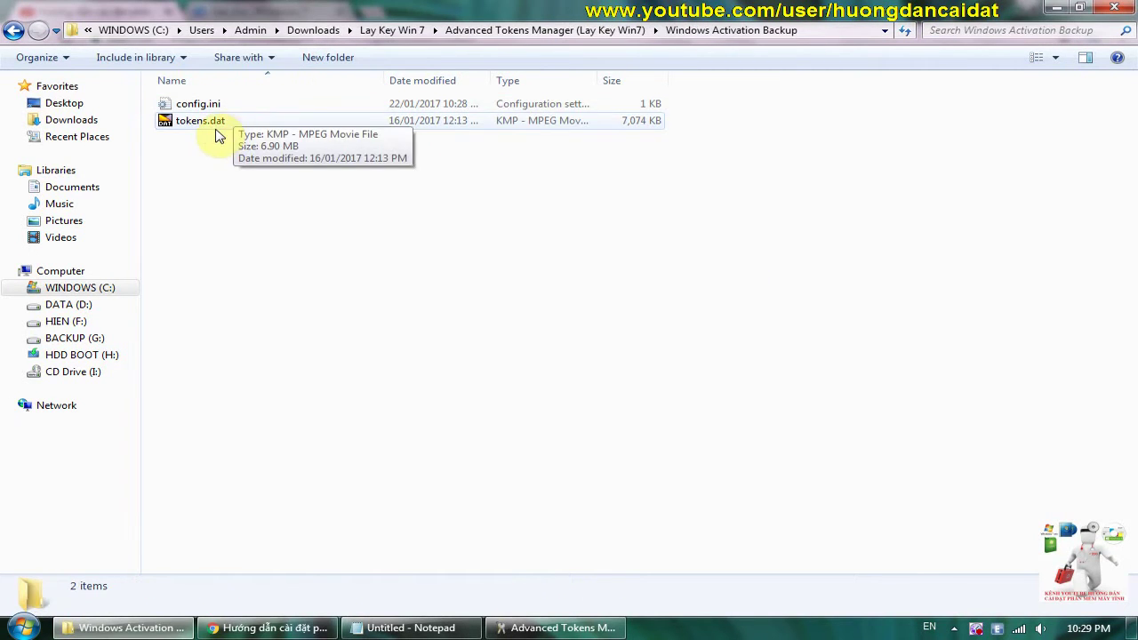
pyautogui.click(13, 31)
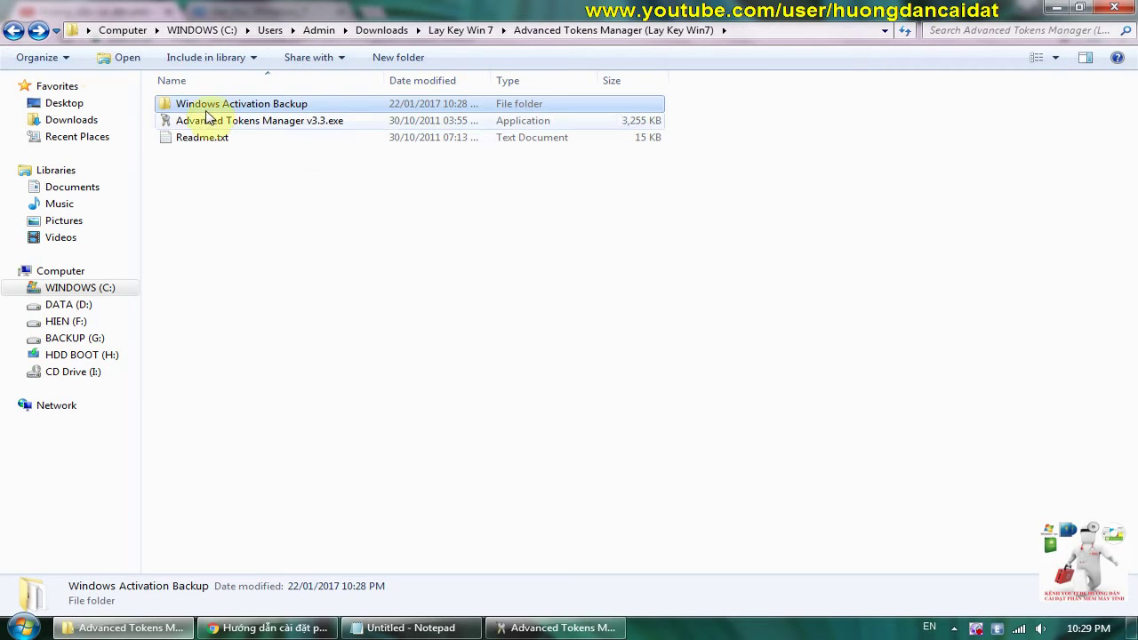
# Step: Compare the Office Activation Backup option in Advanced Tokens Manager with the Windows and Office 2010 description in the Notepad notes
pyautogui.click(560, 627)
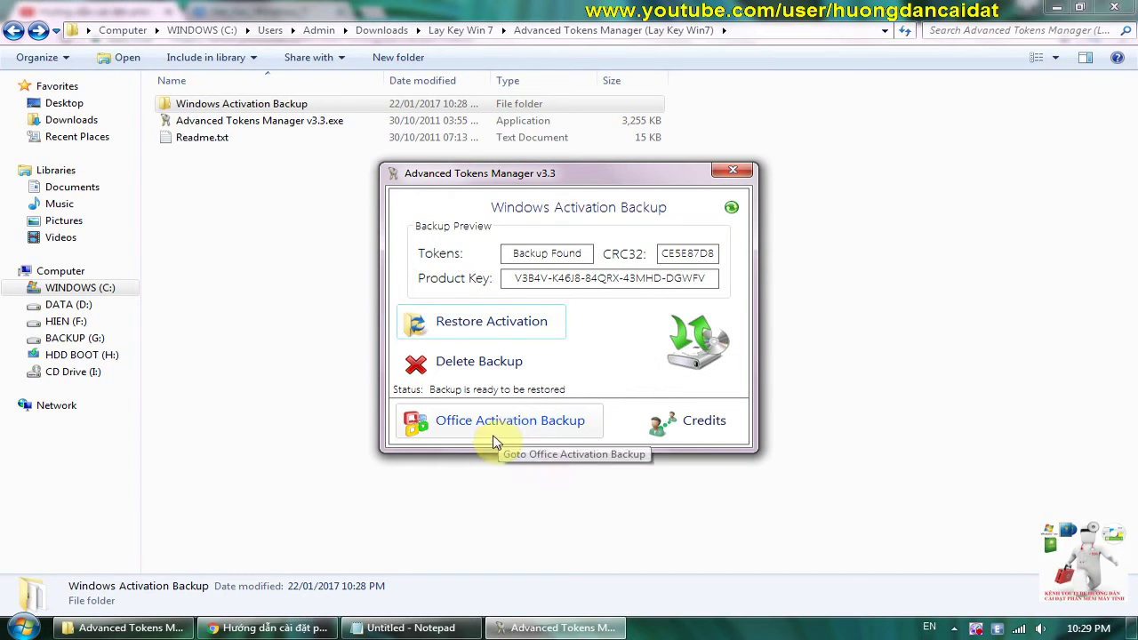
pyautogui.hotkey('alt', 'Tab')
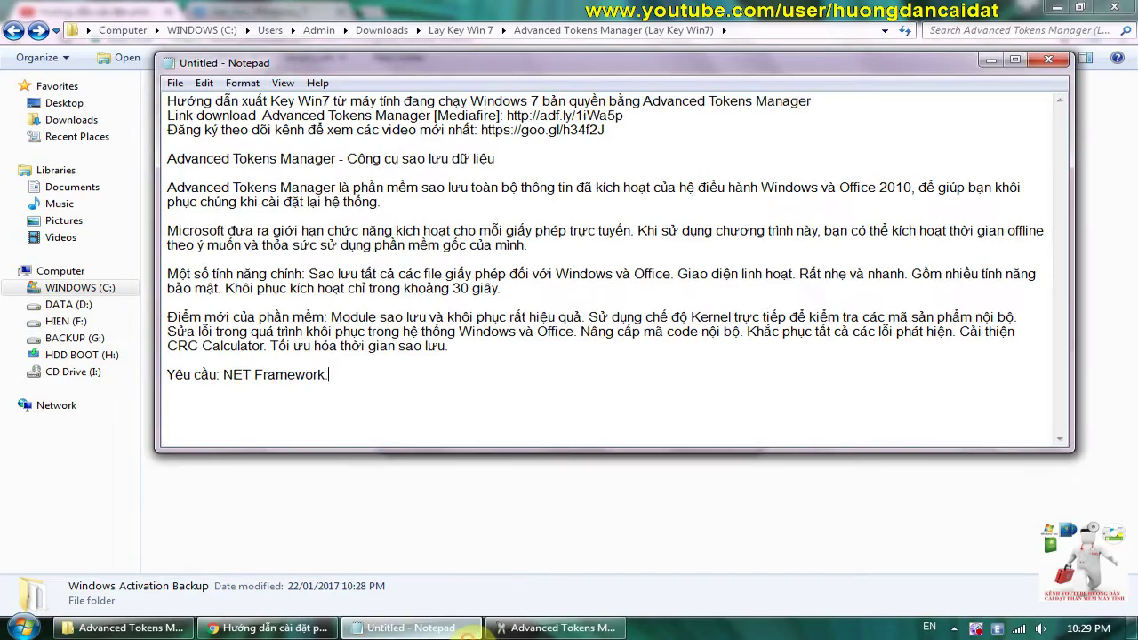
pyautogui.hotkey('alt', 'Tab')
pyautogui.hotkey('alt', 'Tab')
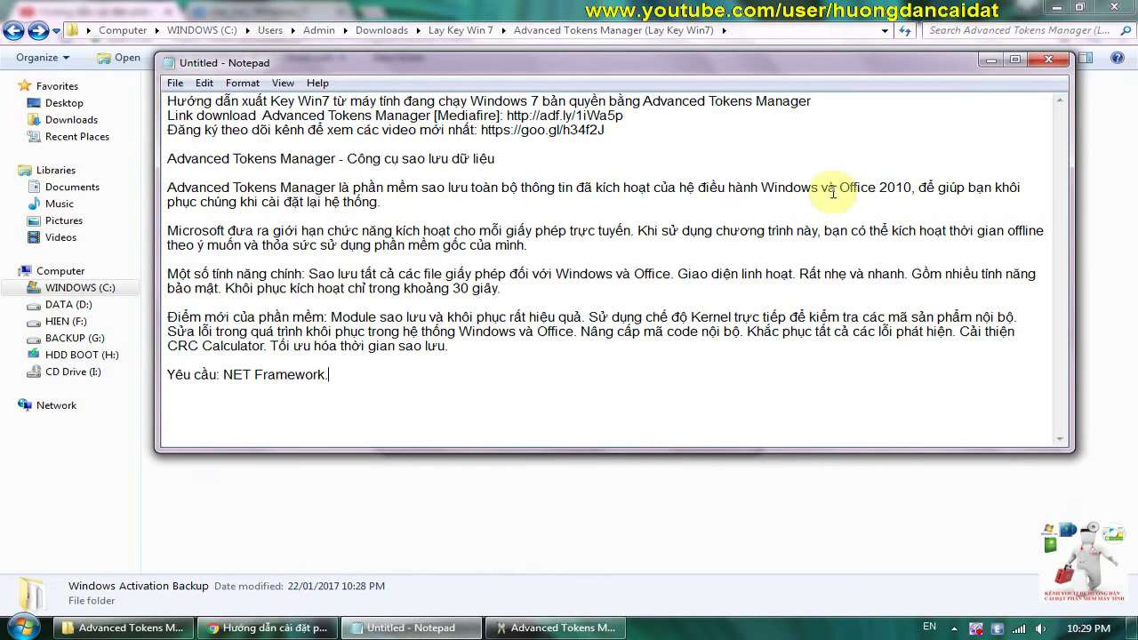
pyautogui.click(990, 60)
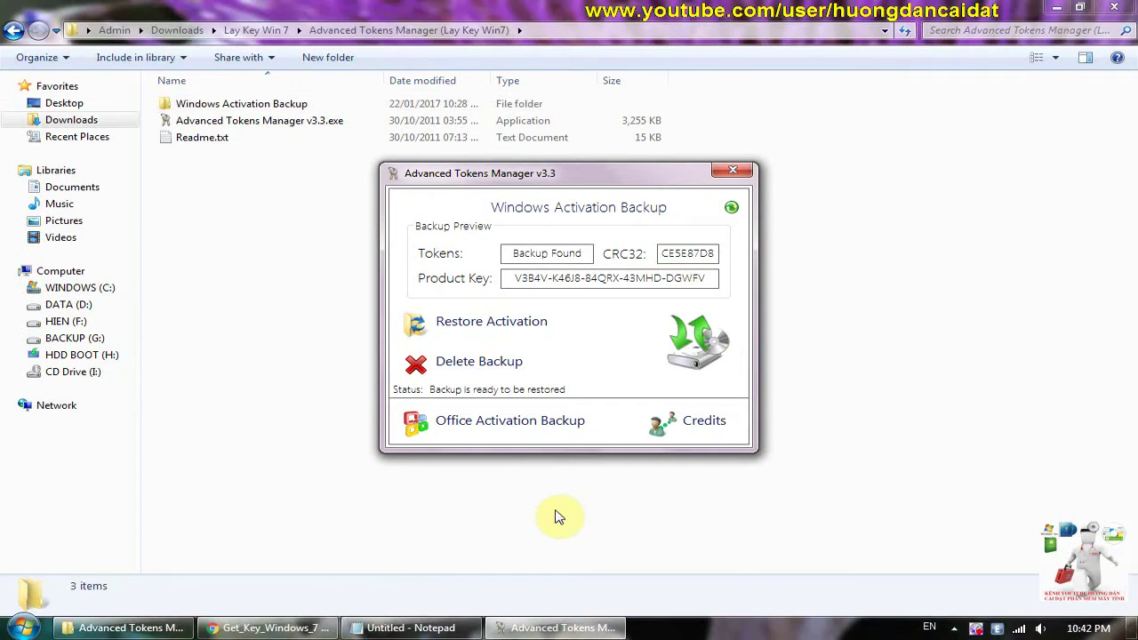
# Step: Minimize the browser and the notes, then open Computer's properties to check the Windows edition and activation status
pyautogui.click(267, 628)
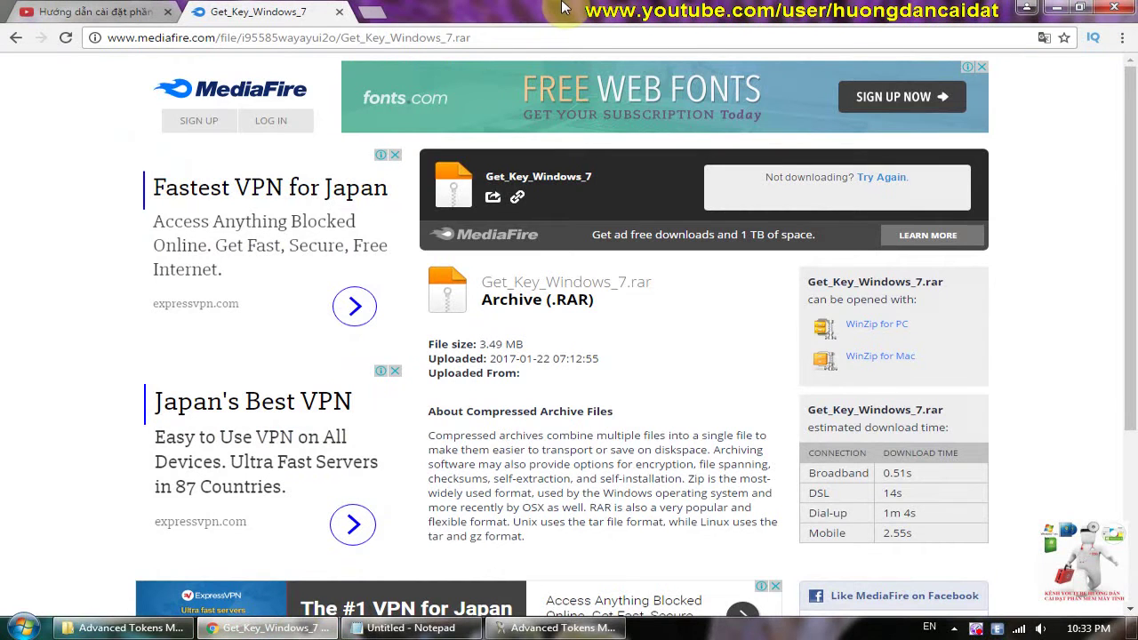
pyautogui.click(1052, 7)
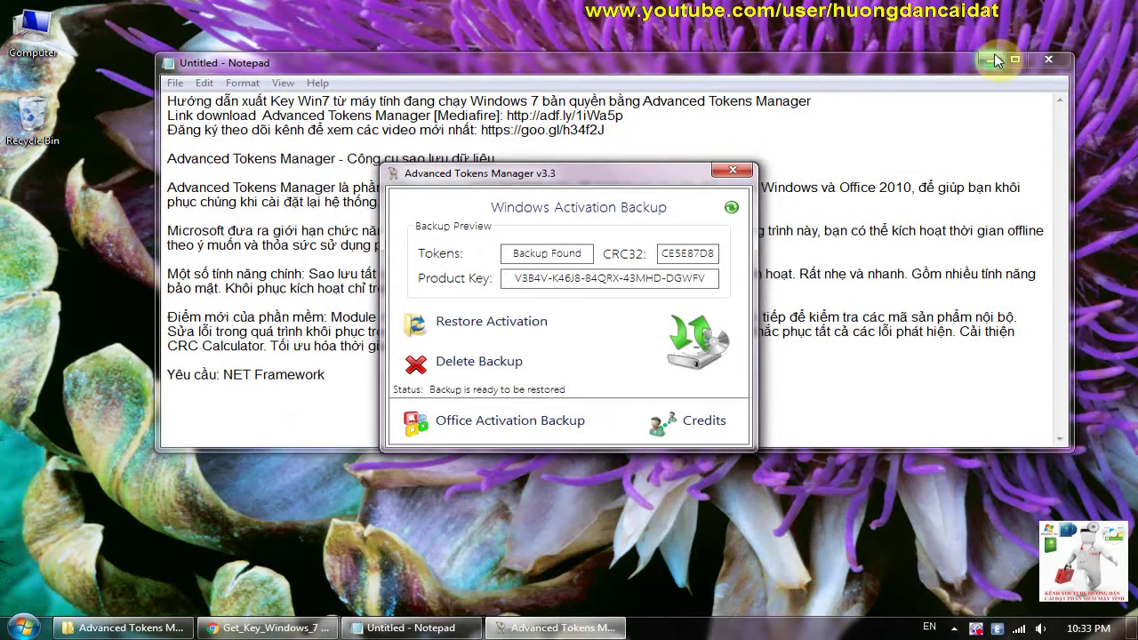
pyautogui.click(1022, 47)
pyautogui.rightClick(42, 44)
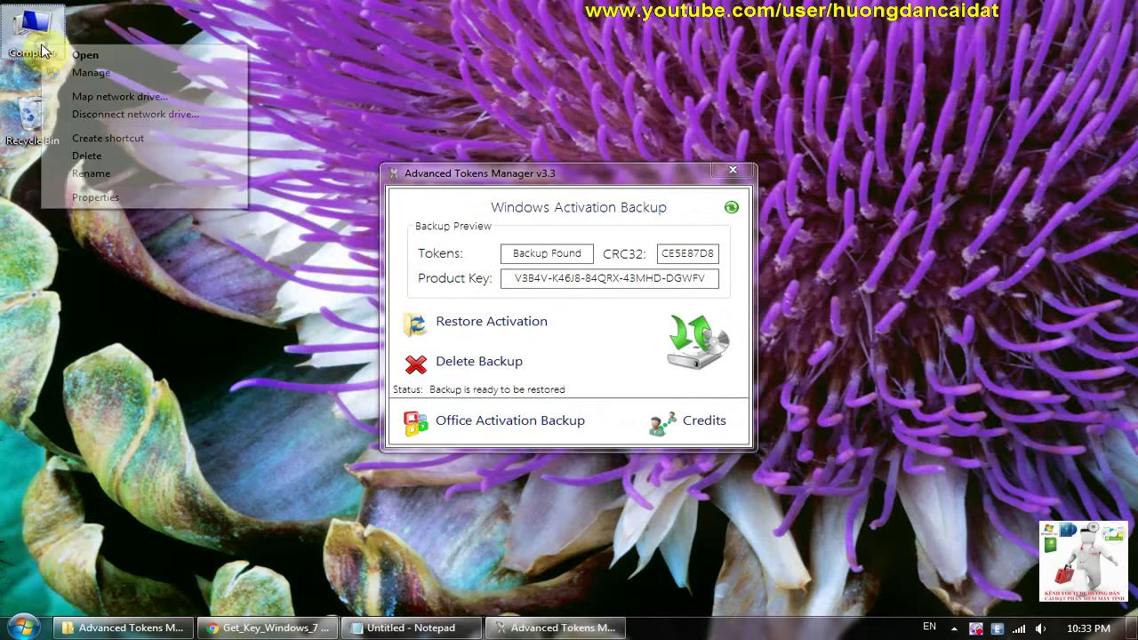
pyautogui.click(153, 201)
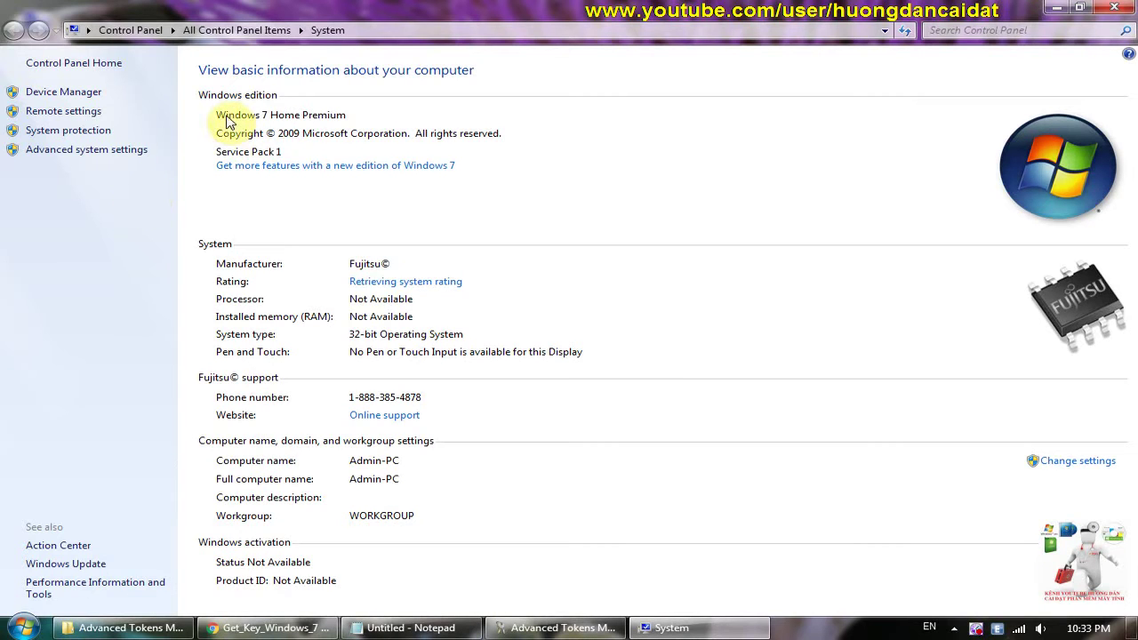
pyautogui.moveTo(216, 114); pyautogui.dragTo(346, 114)
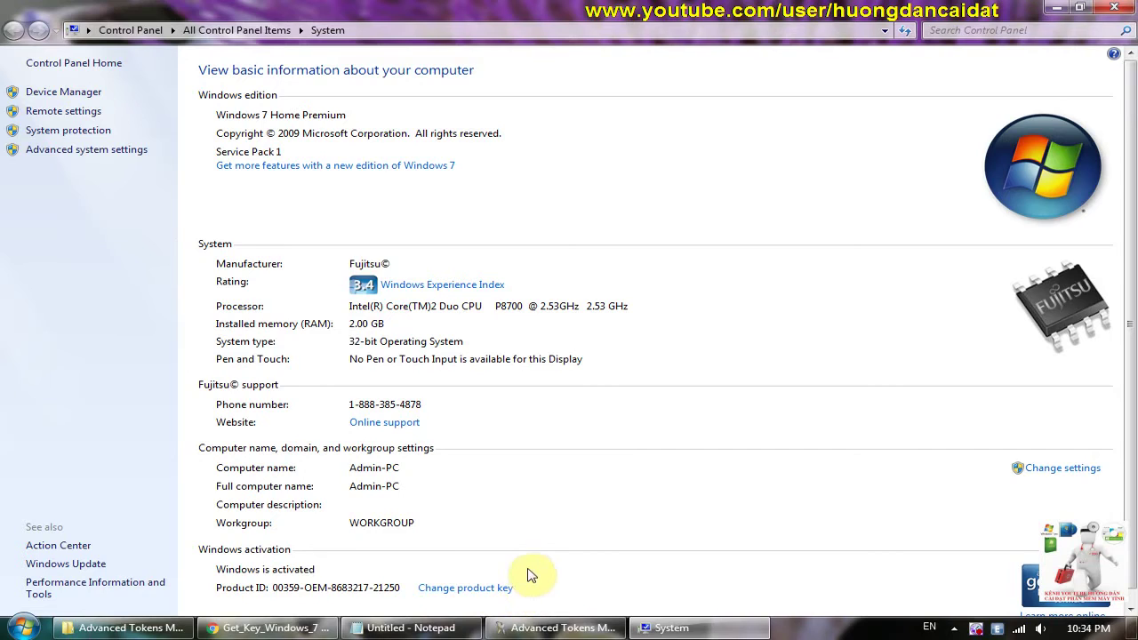
pyautogui.scroll(-1, 527, 583)
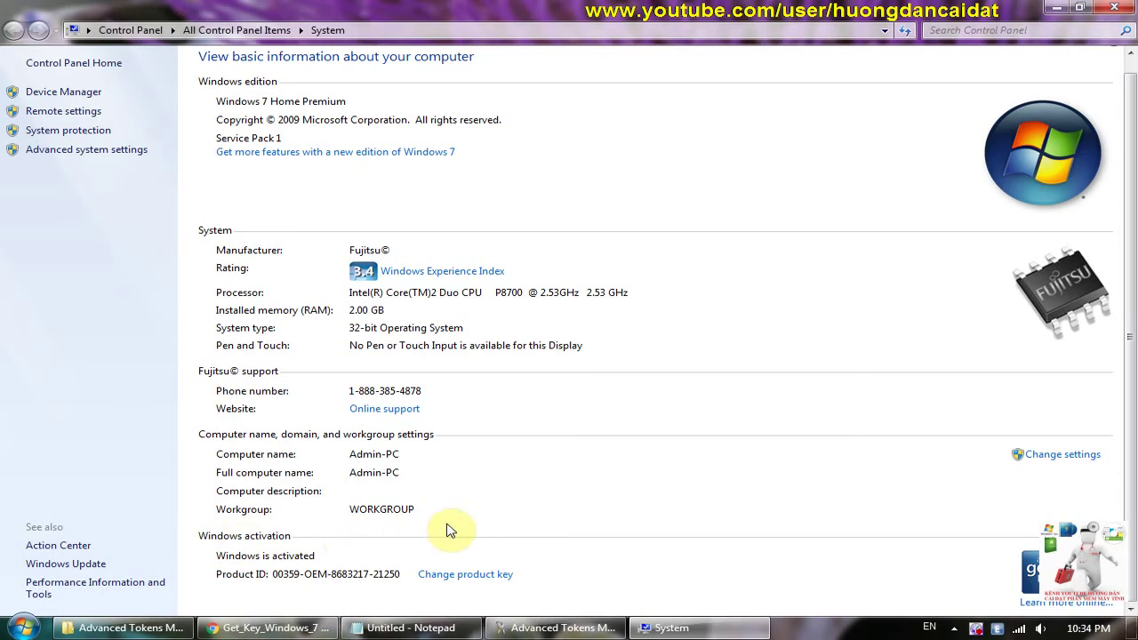
# Step: Check the Windows edition and activation details, then return to Advanced Tokens Manager and close it
pyautogui.scroll(1, 444, 528)
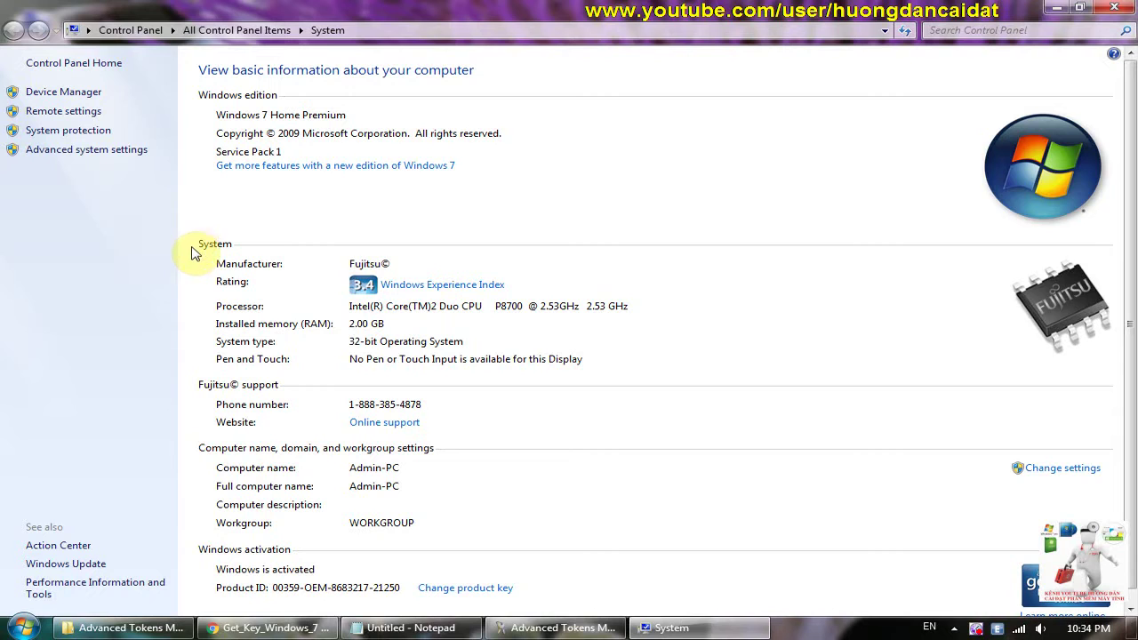
pyautogui.click(133, 629)
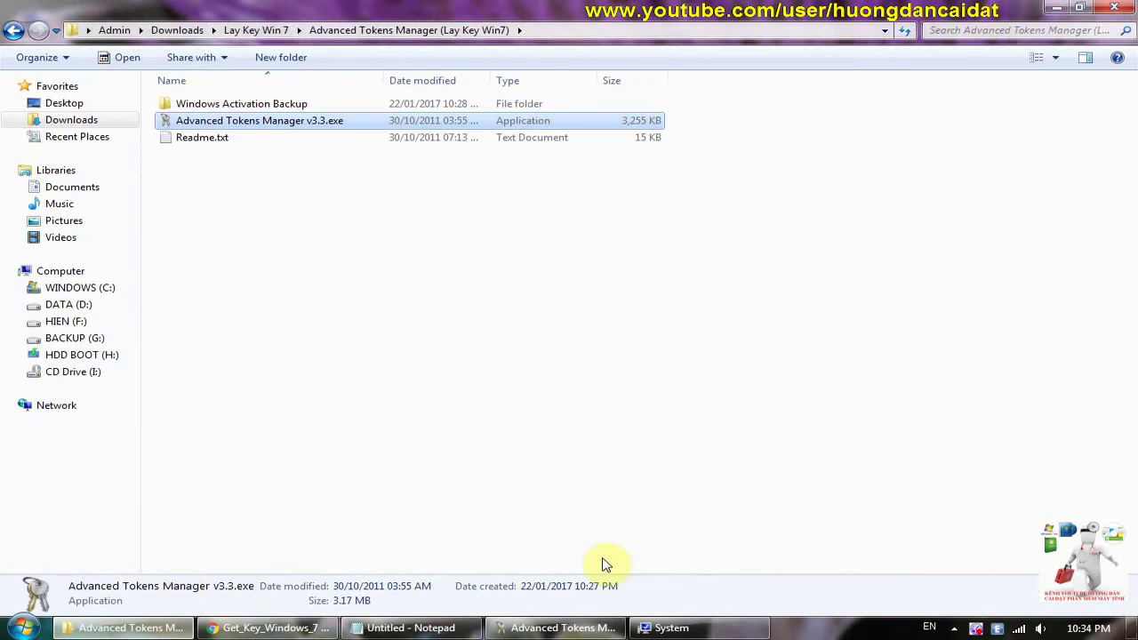
pyautogui.click(582, 628)
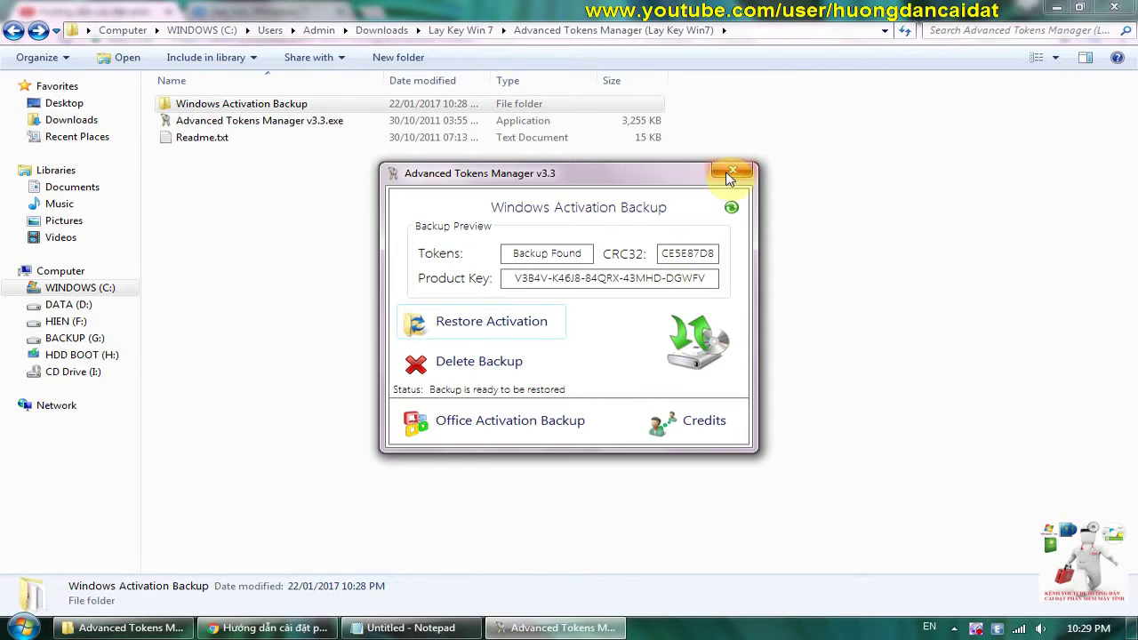
pyautogui.click(733, 170)
# Step: Launch Win7Activator.exe from the Win7Activator (Lay Key Win7) folder and adjust its window so that Backup and Restore are fully visible
pyautogui.click(14, 30)
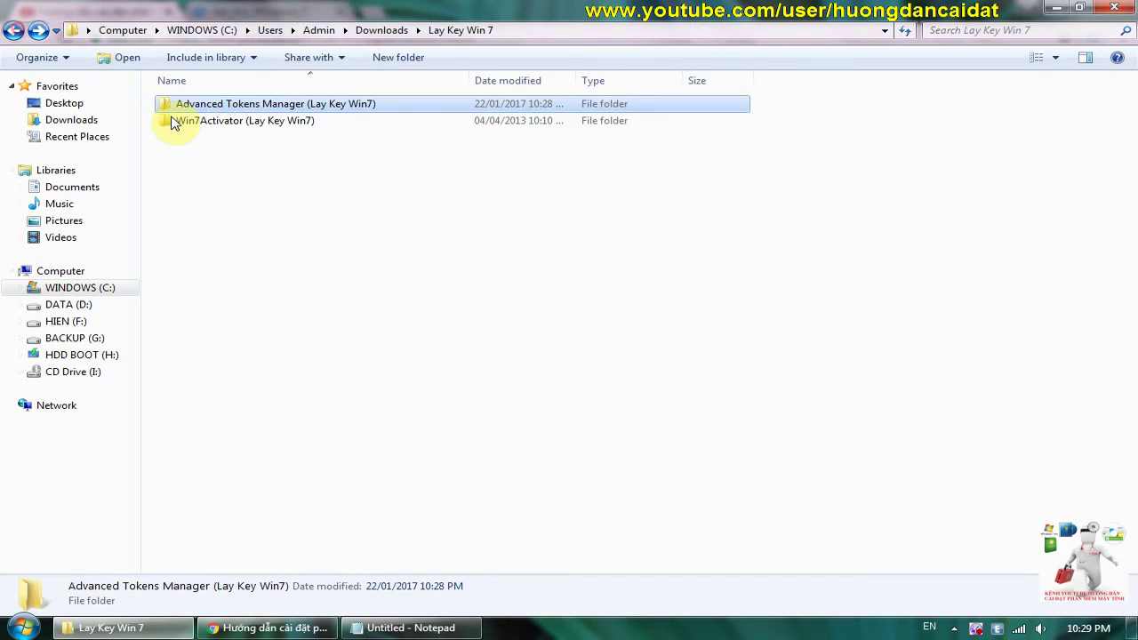
pyautogui.click(213, 127)
pyautogui.doubleClick(220, 127)
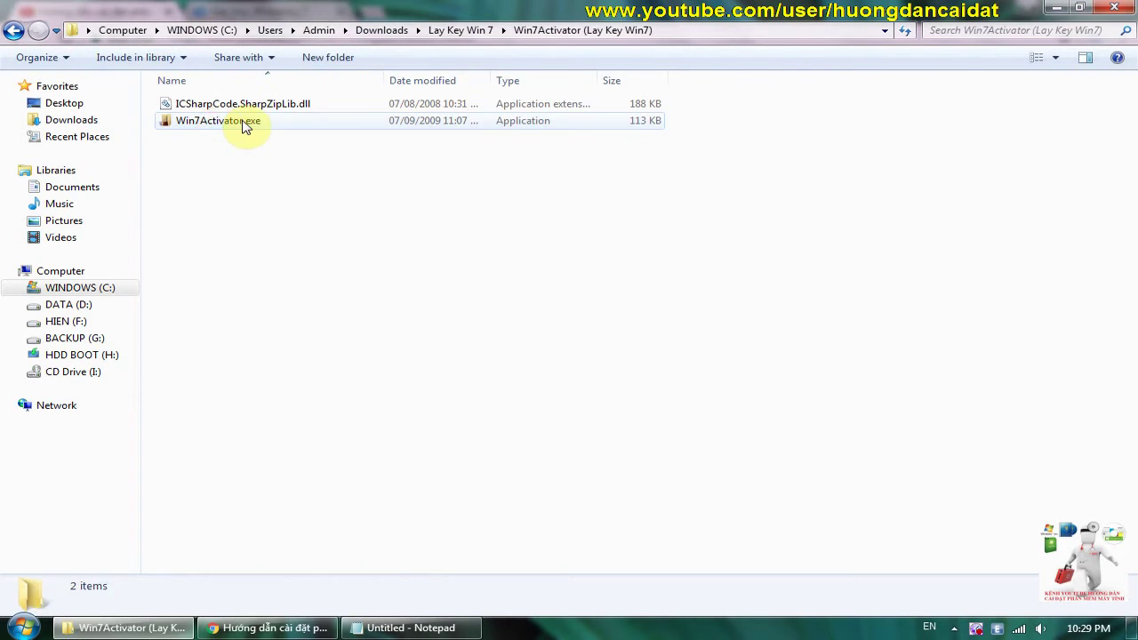
pyautogui.doubleClick(240, 123)
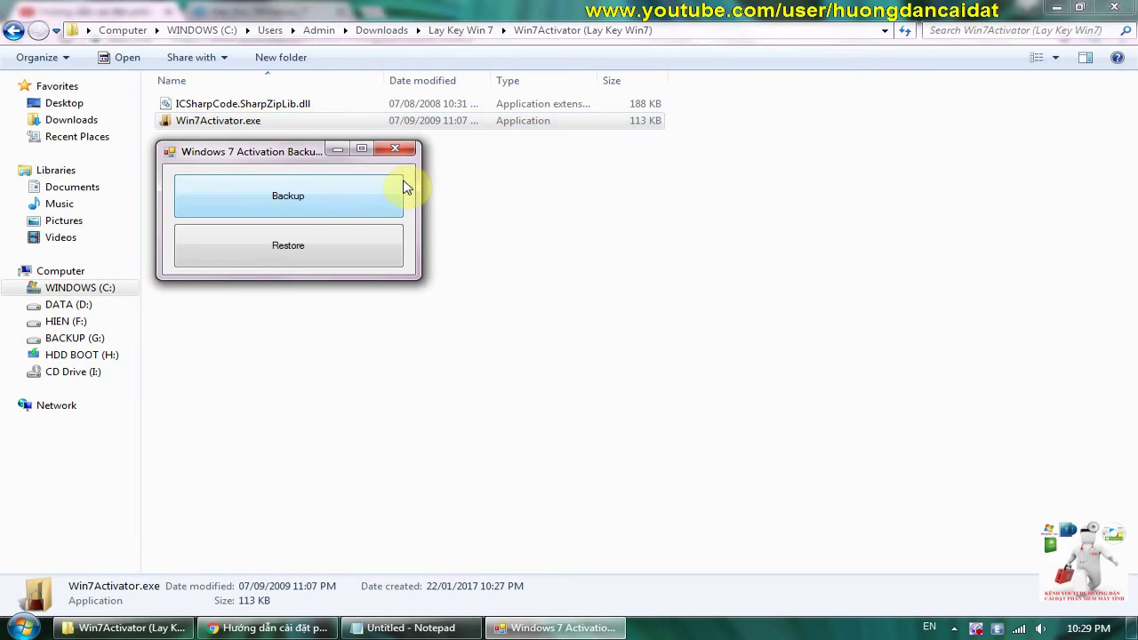
pyautogui.moveTo(245, 144); pyautogui.dragTo(373, 158)
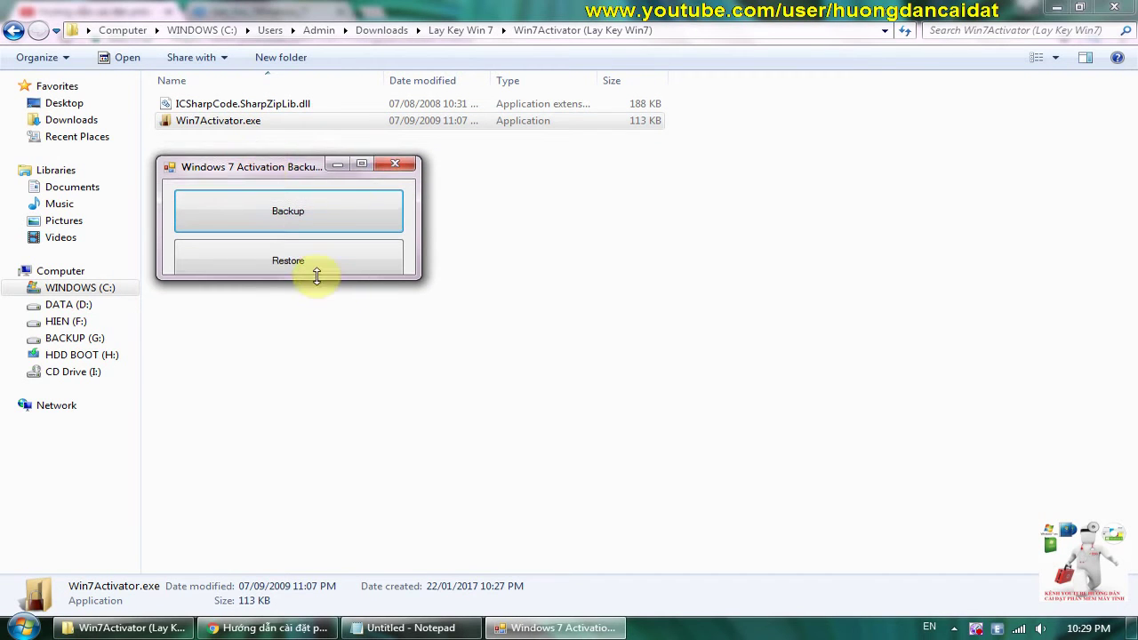
pyautogui.moveTo(314, 275)
pyautogui.mouseDown()
pyautogui.moveTo(315, 299)
pyautogui.moveTo(315, 289)
pyautogui.mouseUp()
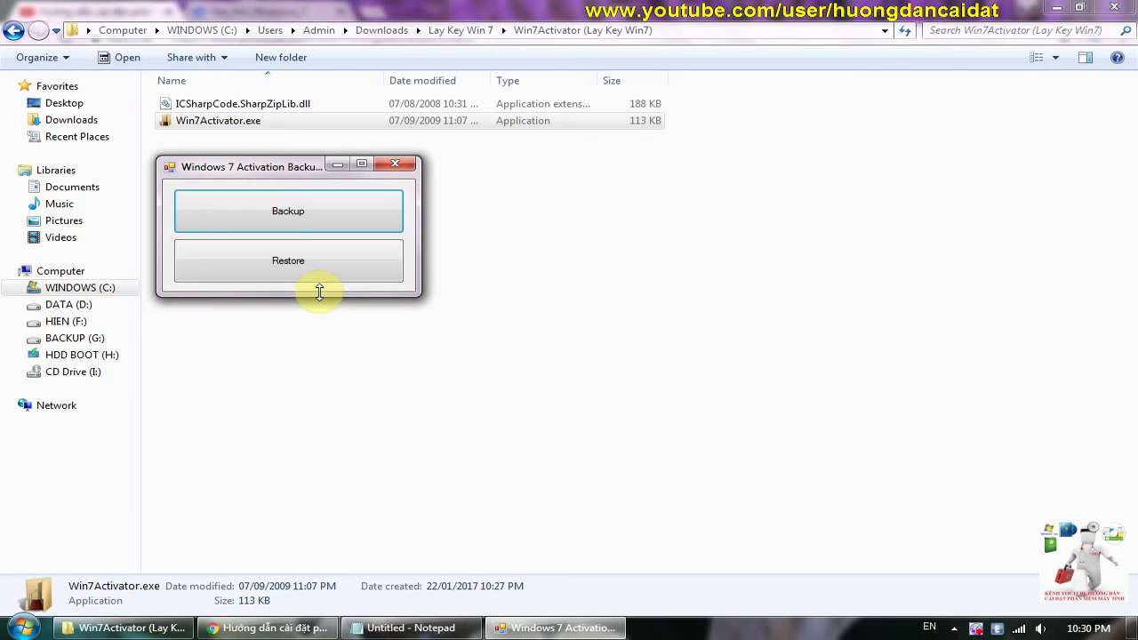
# Step: Start an activation backup and choose Downloads > Lay Key Win 7 > Win7Activator (Lay Key Win7) as the save location
pyautogui.click(289, 217)
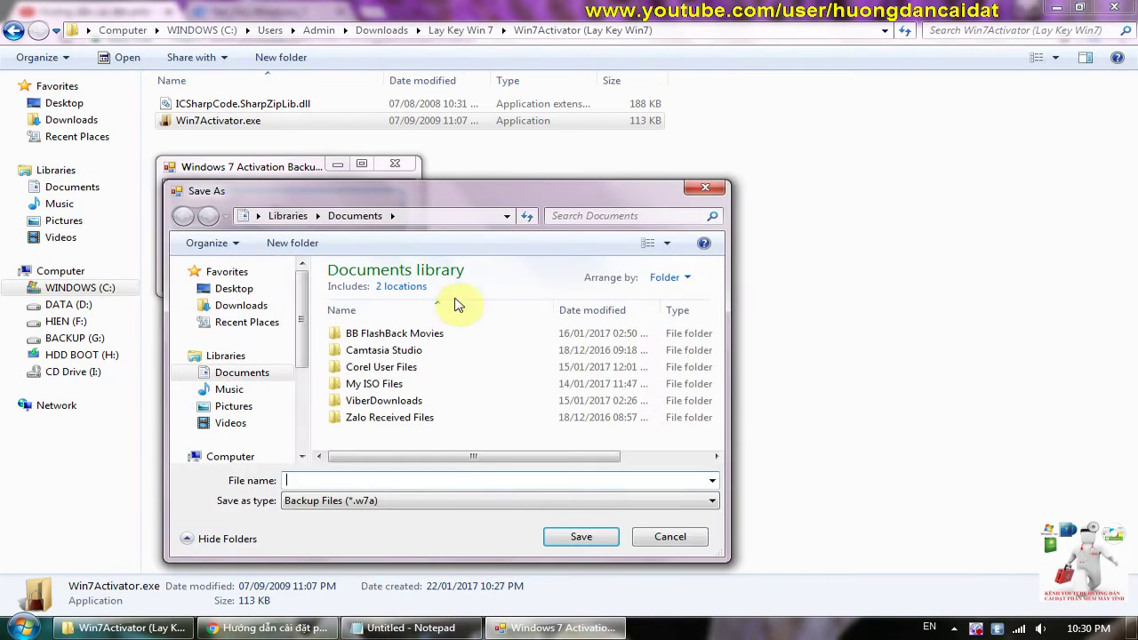
pyautogui.scroll(-3, 299, 318)
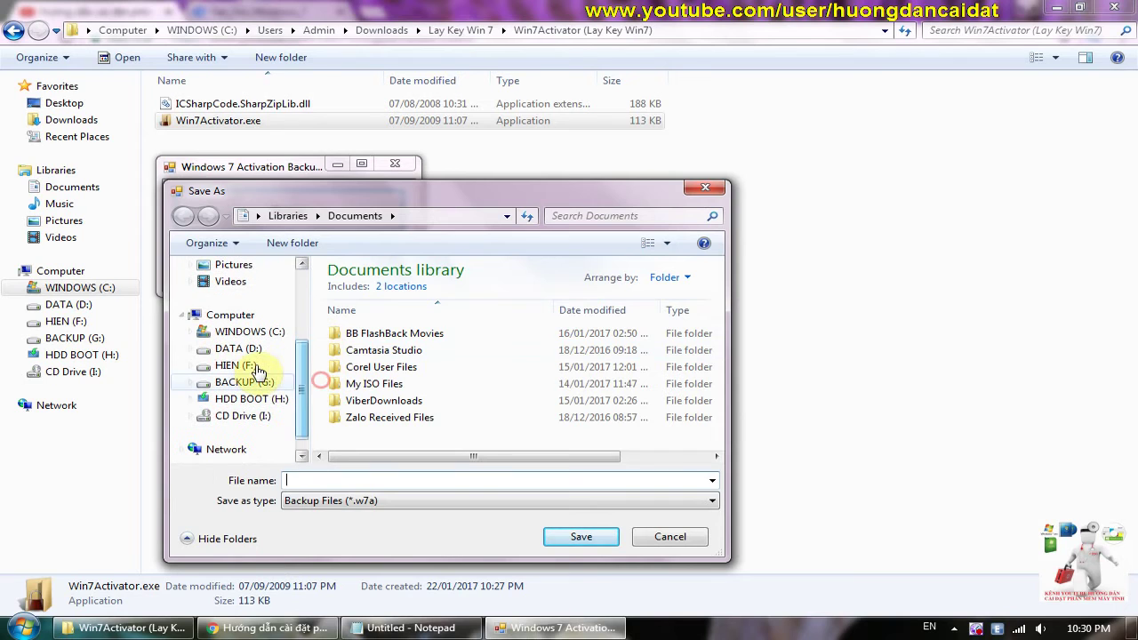
pyautogui.scroll(3, 305, 314)
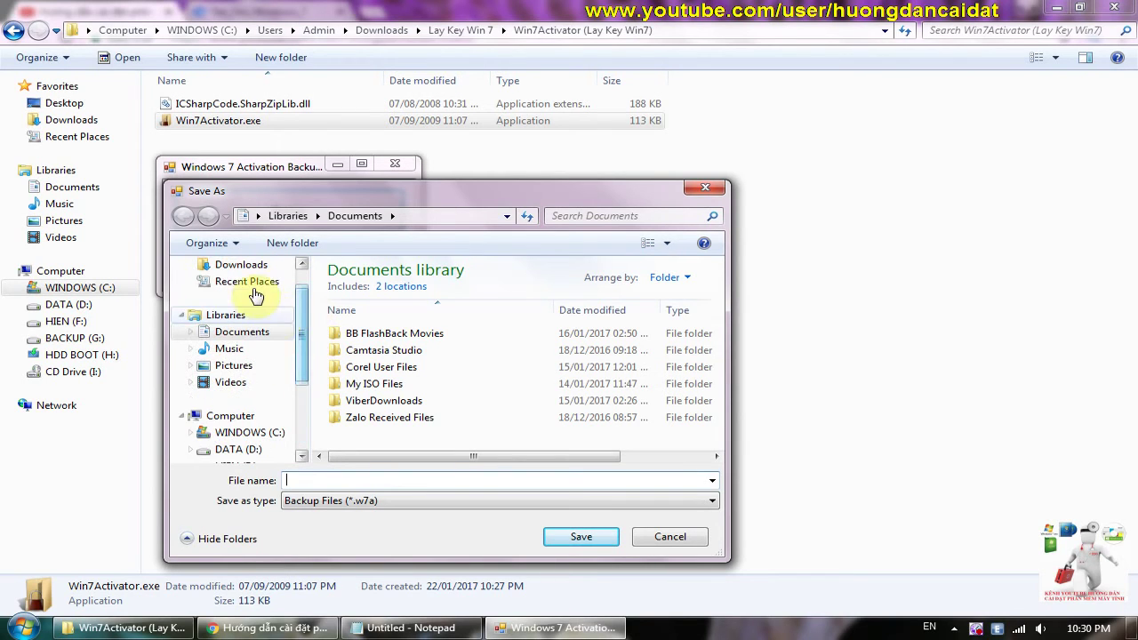
pyautogui.click(244, 264)
pyautogui.doubleClick(380, 289)
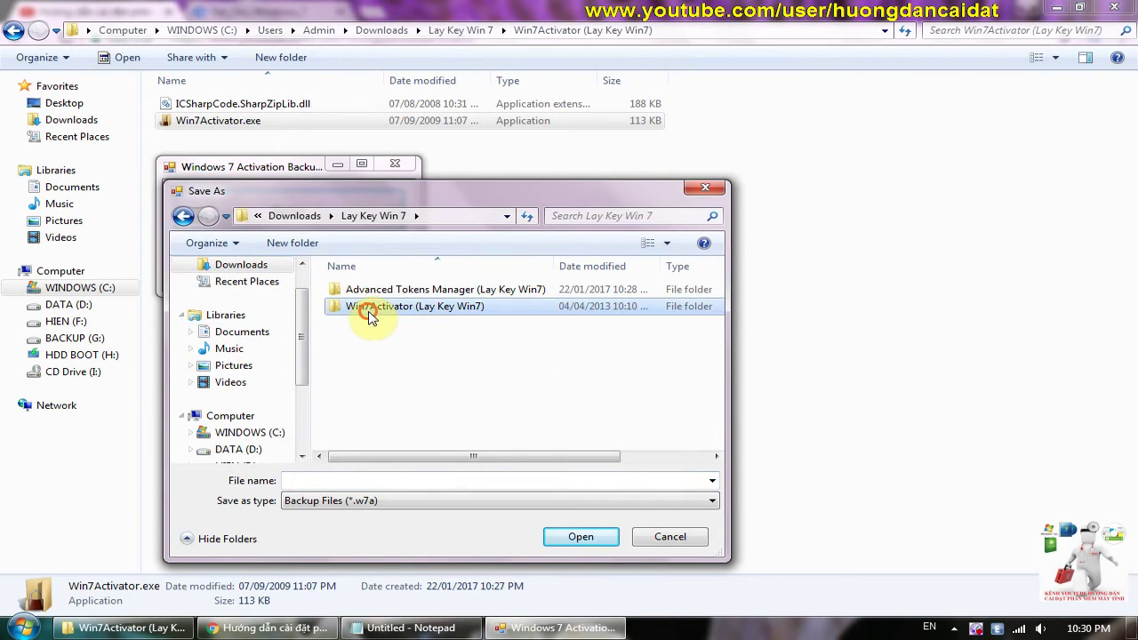
pyautogui.doubleClick(384, 306)
# Step: Save the activation backup as w7 in the Backup Files (*.w7a) format, then close the backup tool
pyautogui.click(453, 478)
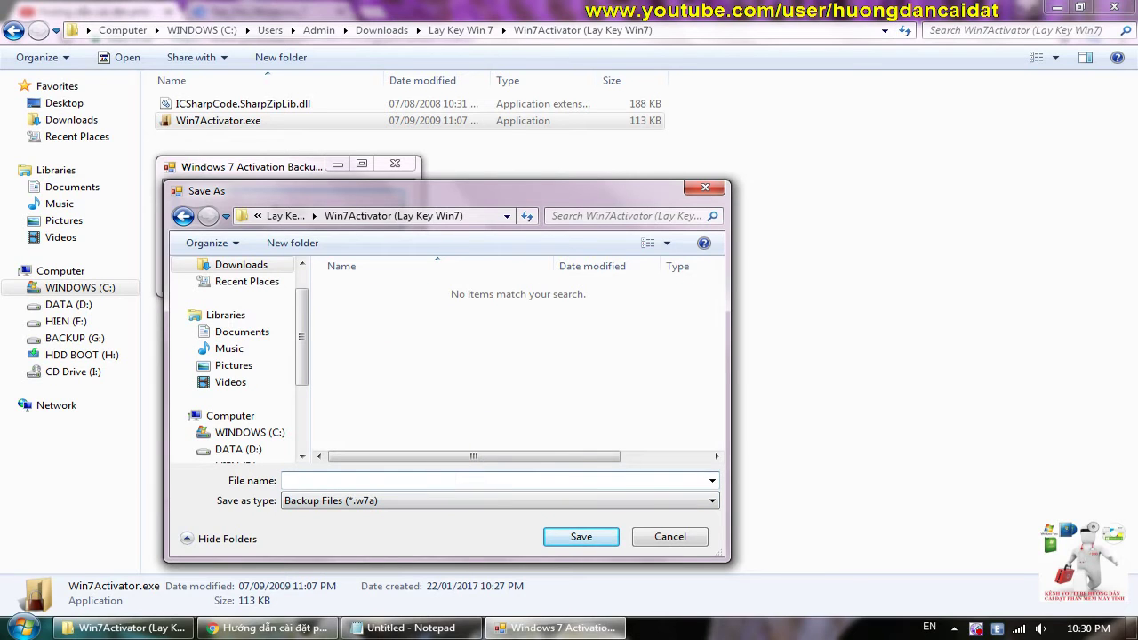
pyautogui.write('ww7')
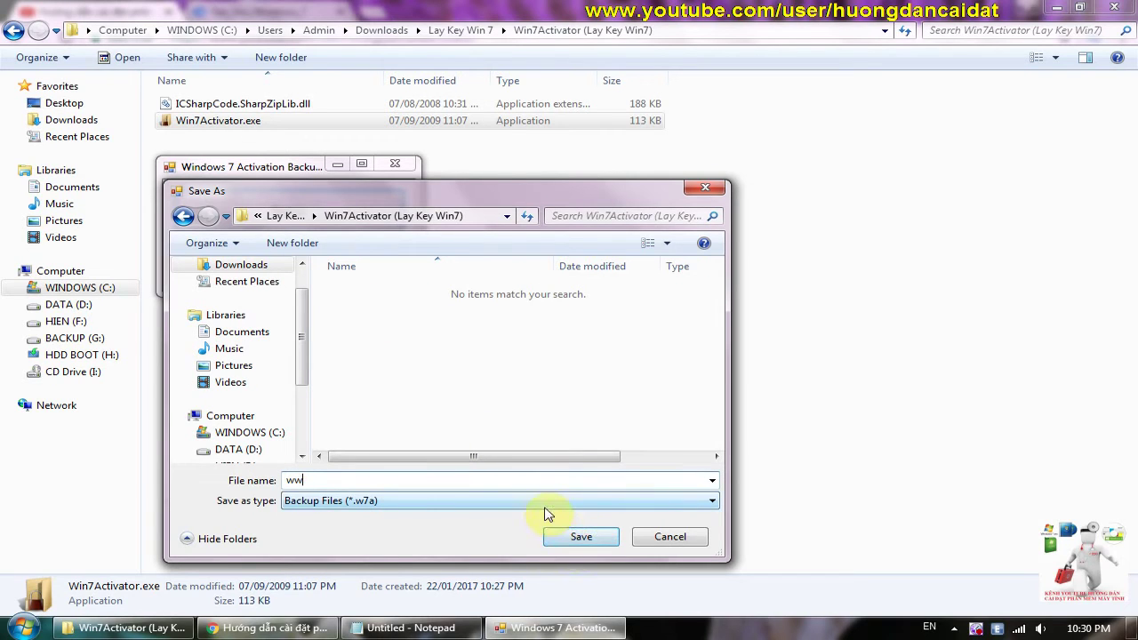
pyautogui.press('Return')
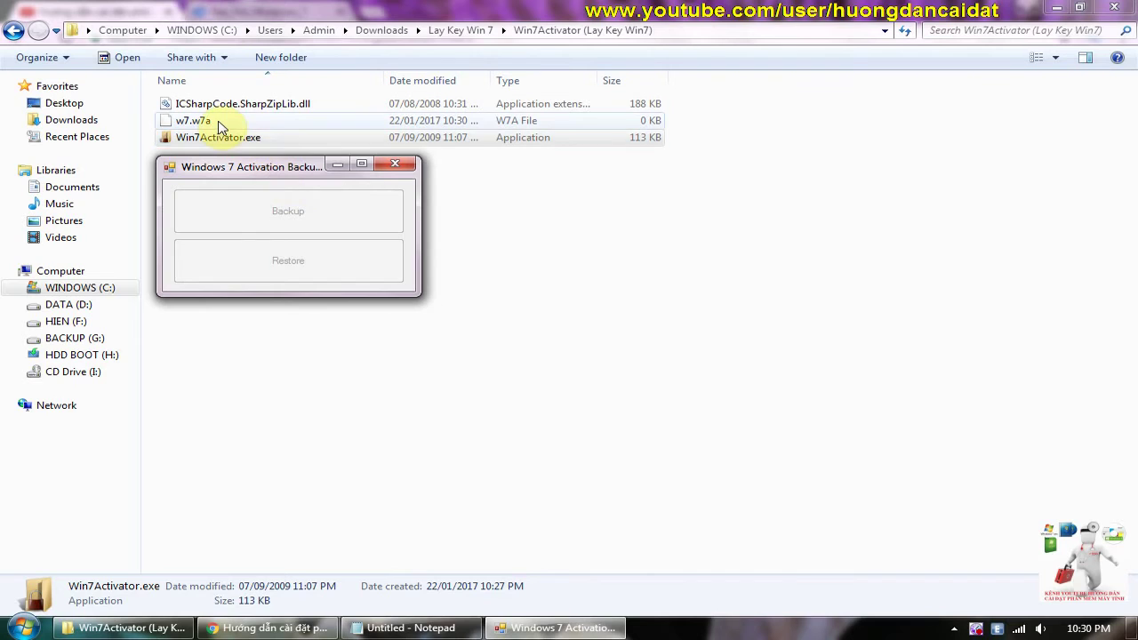
pyautogui.click(728, 376)
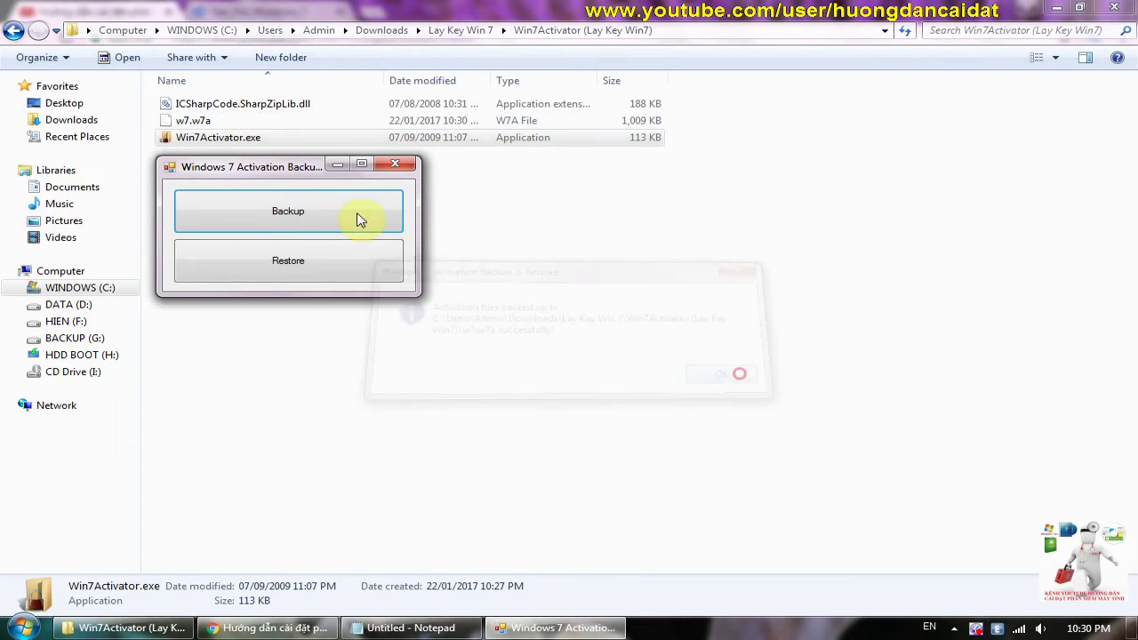
pyautogui.click(394, 165)
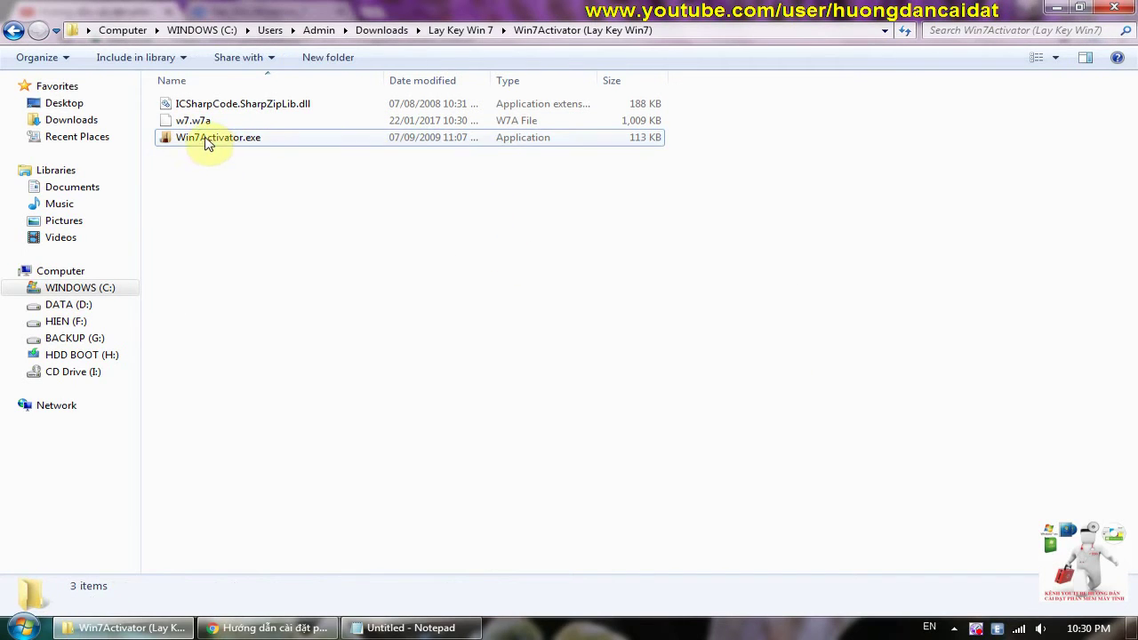
# Step: Relaunch Win7Activator.exe, choose w7.w7a as the backup file for Restore, then close the tool
pyautogui.doubleClick(255, 141)
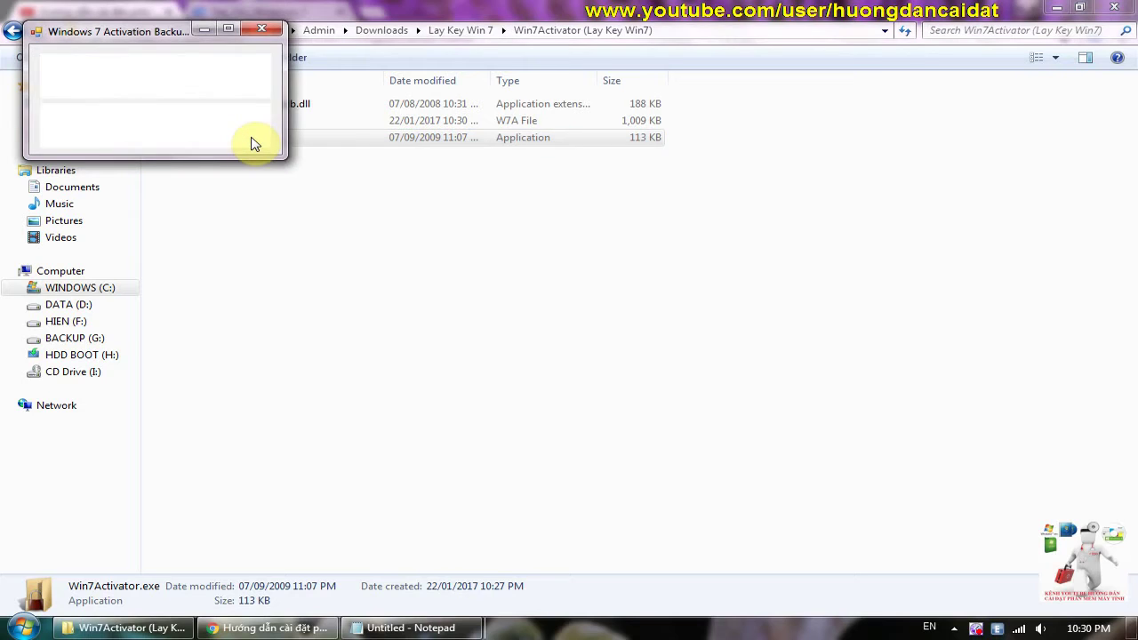
pyautogui.moveTo(163, 34); pyautogui.dragTo(718, 194)
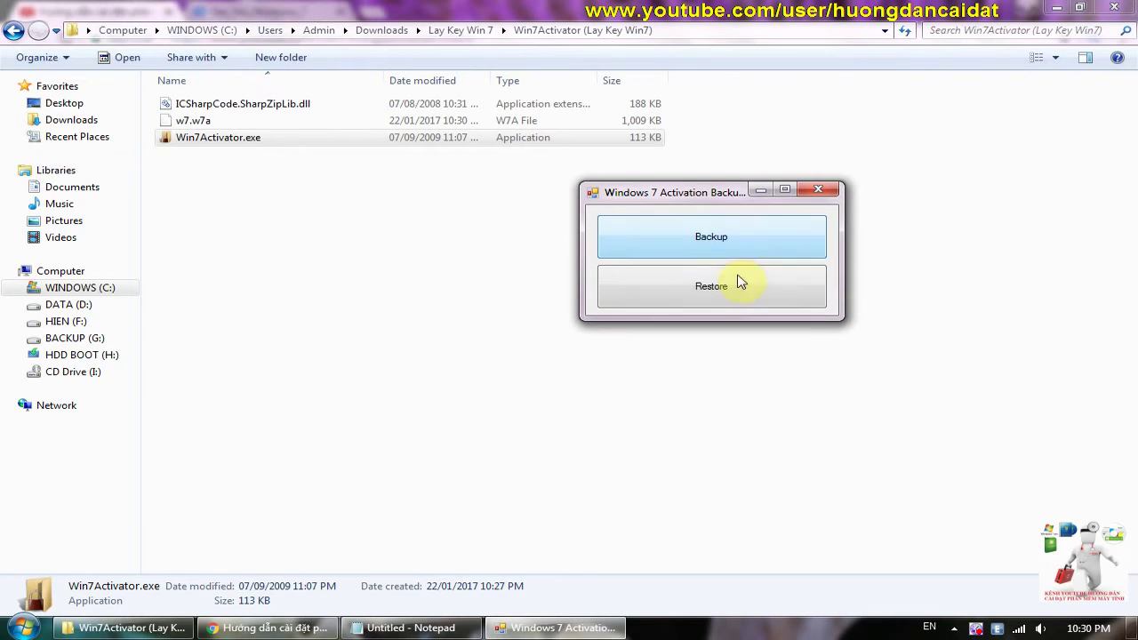
pyautogui.click(737, 286)
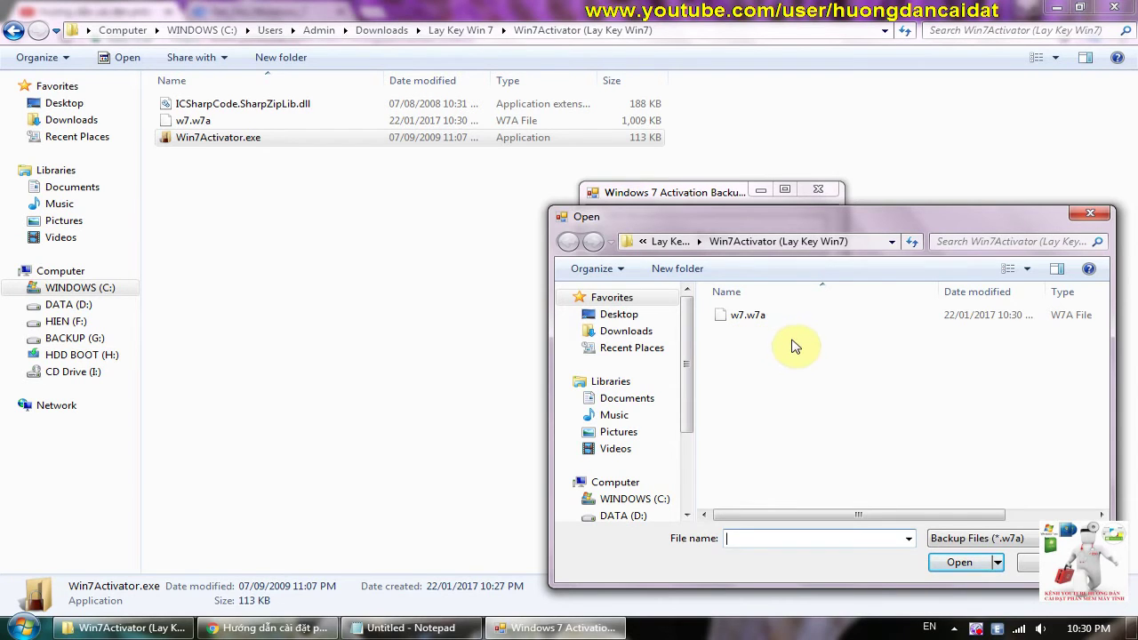
pyautogui.click(719, 217)
pyautogui.moveTo(647, 225); pyautogui.dragTo(384, 236)
pyautogui.click(484, 326)
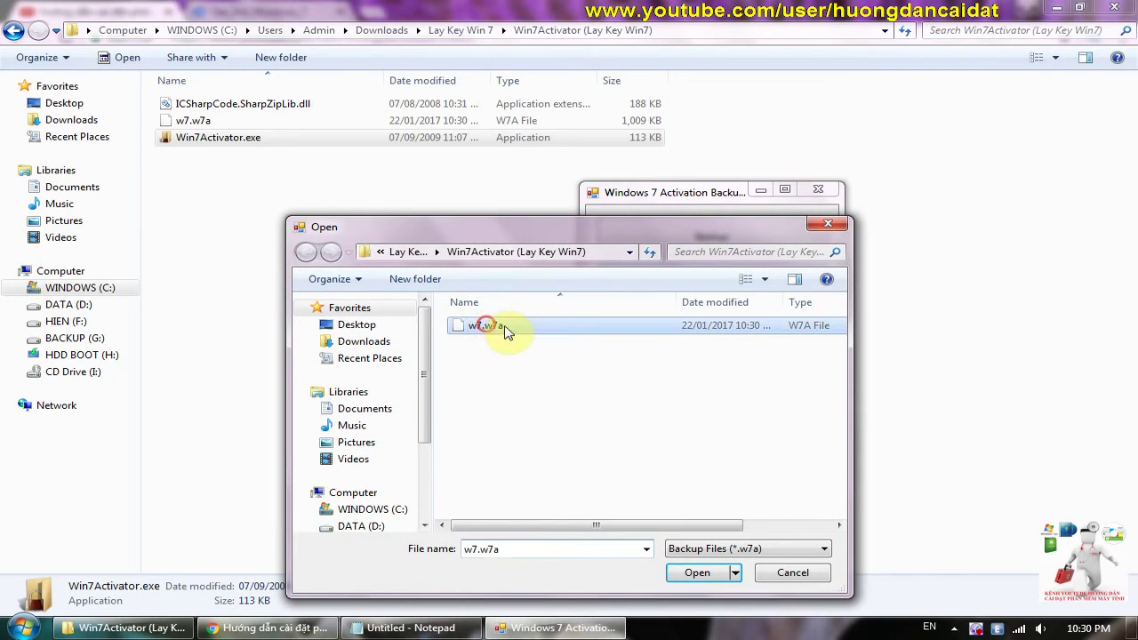
pyautogui.click(726, 573)
pyautogui.click(818, 194)
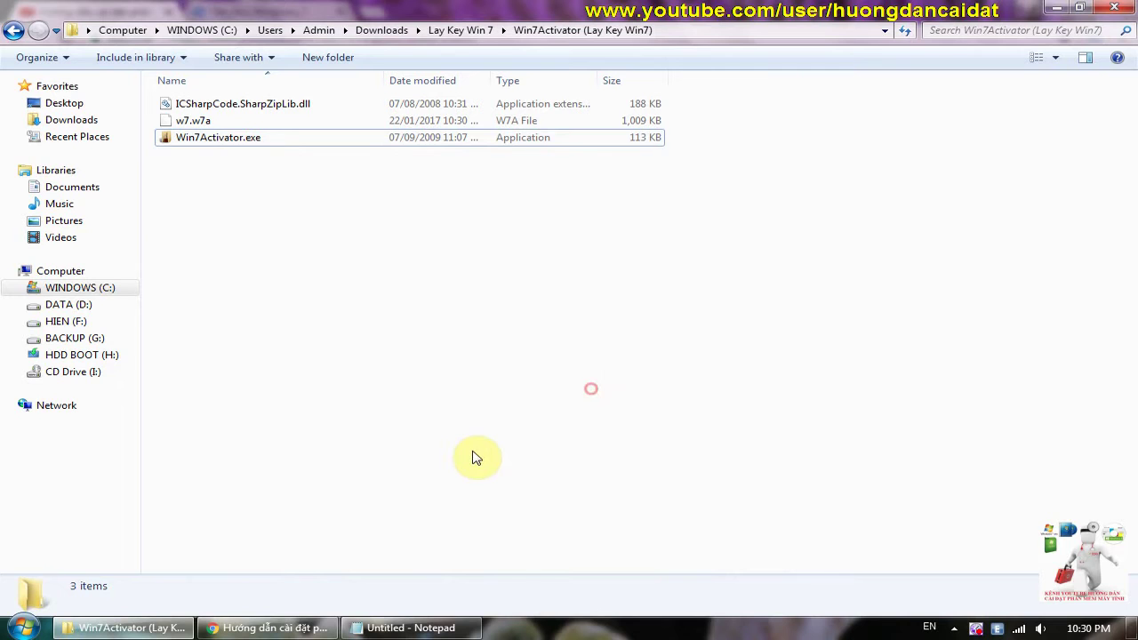
# Step: Glance at the YouTube channel's videos, then delete the full stop after "NET Framework" in the Notepad notes
pyautogui.click(270, 629)
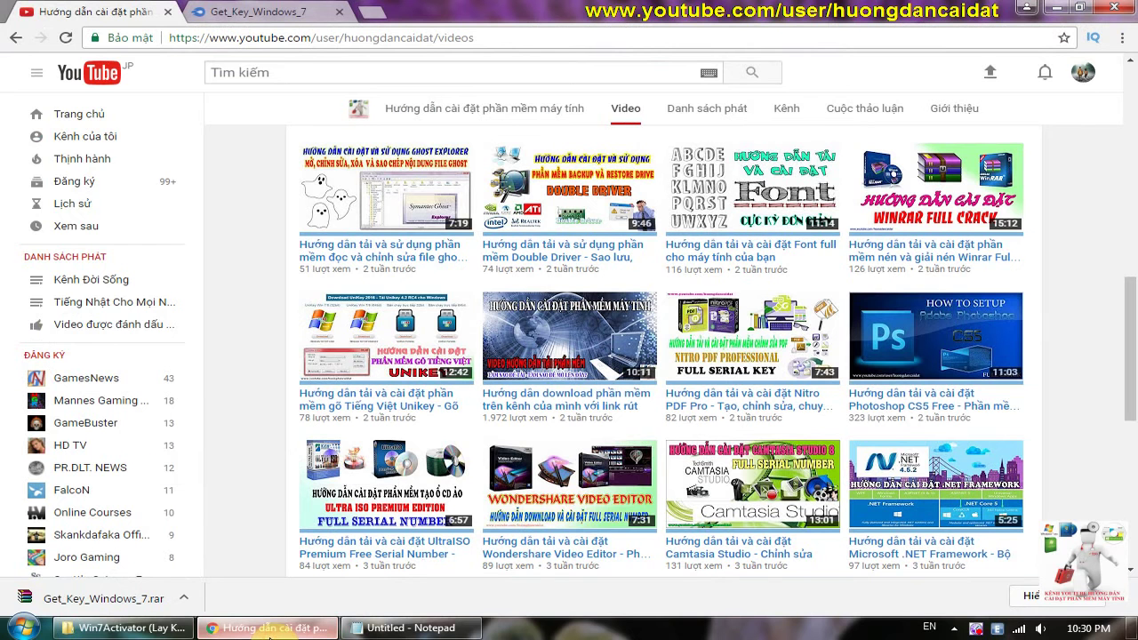
pyautogui.click(124, 627)
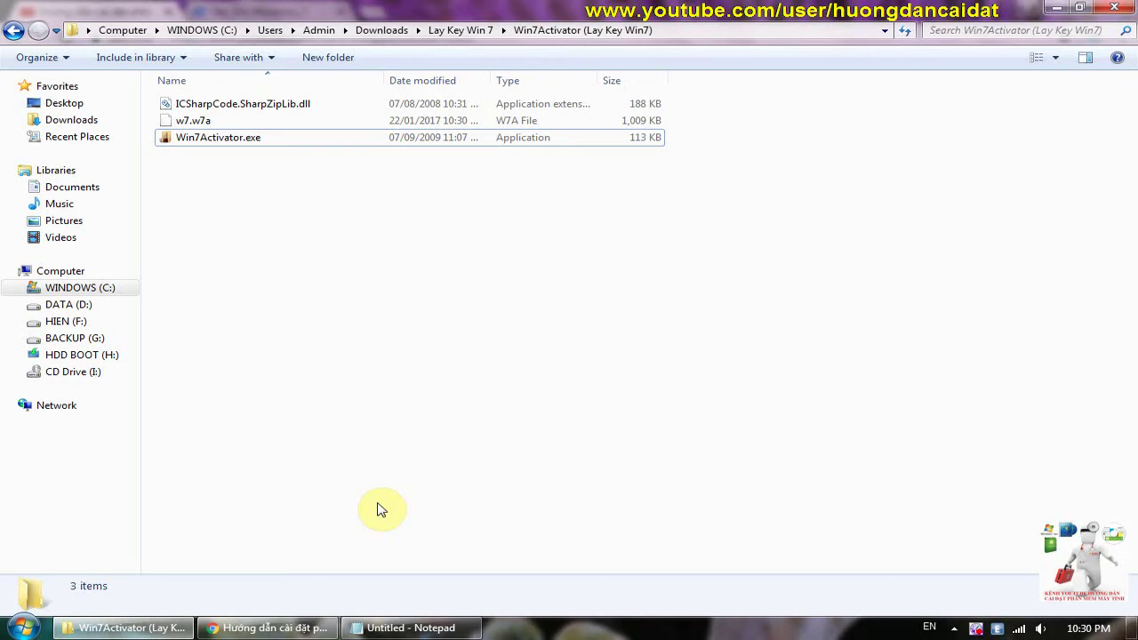
pyautogui.click(433, 631)
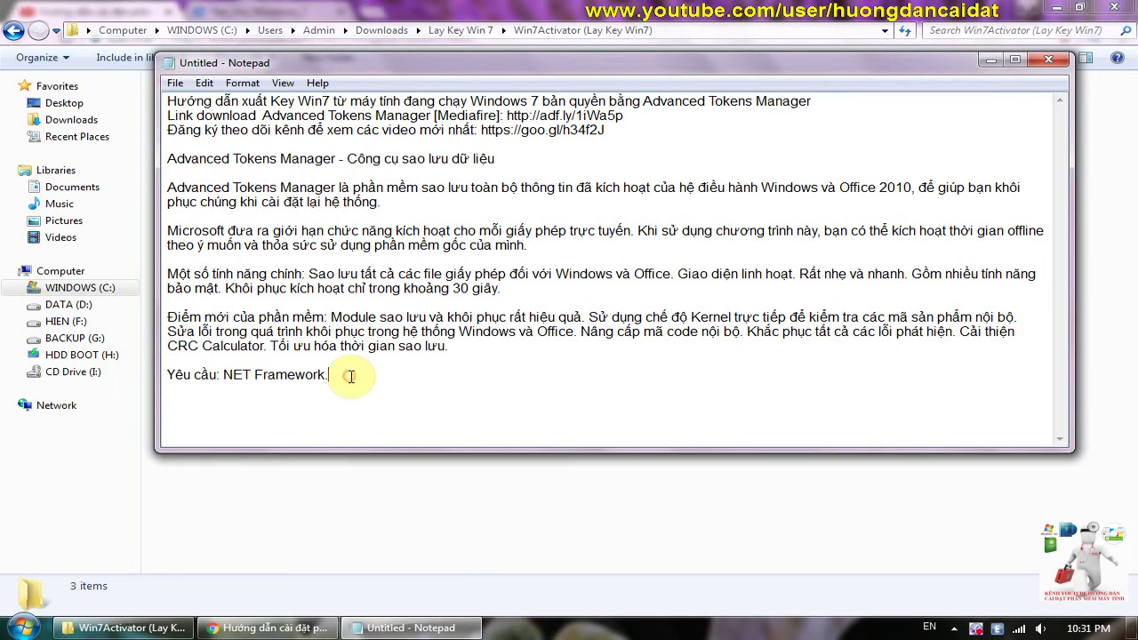
pyautogui.press('BackSpace')
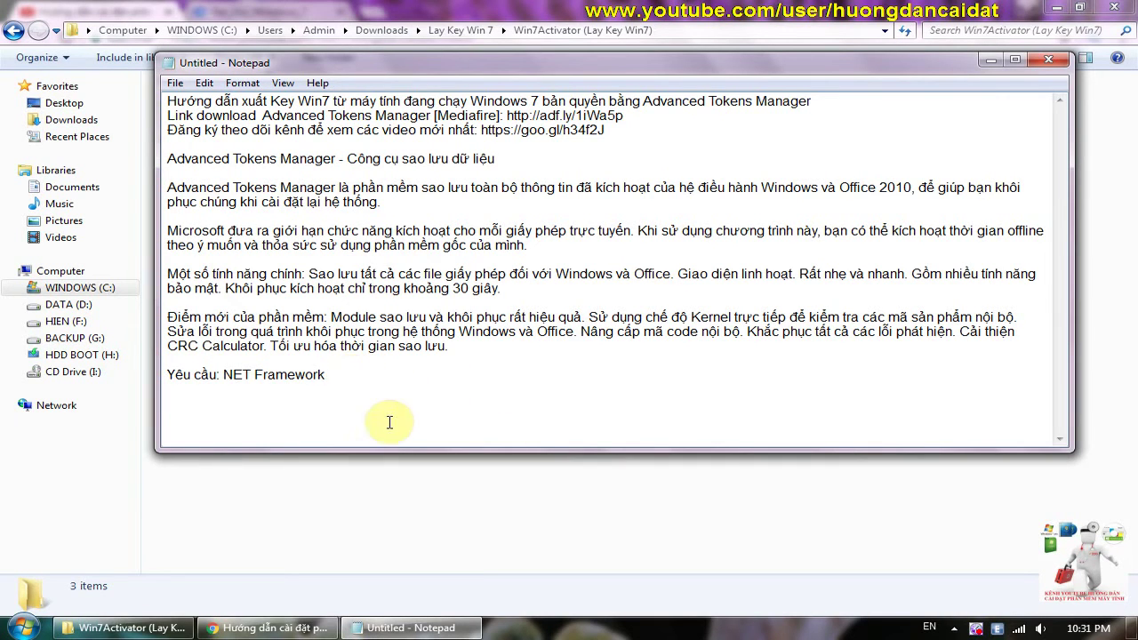
pyautogui.click(423, 518)
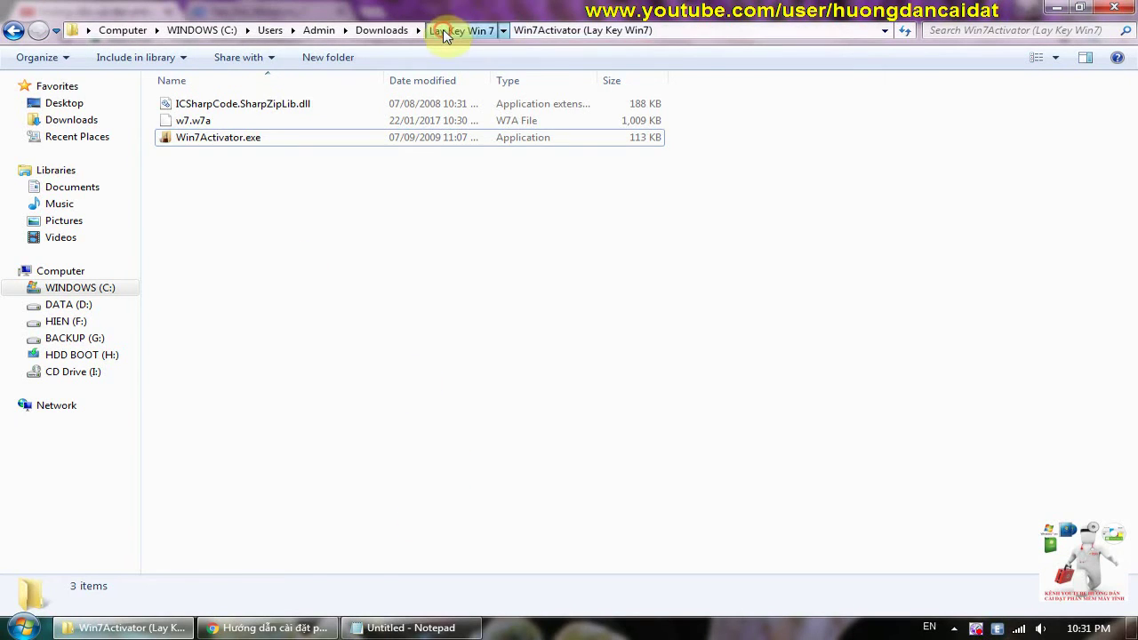
# Step: Go back to the Lay Key Win 7 folder, then switch to the browser and look through the YouTube channel's header and video list
pyautogui.click(458, 30)
pyautogui.click(449, 631)
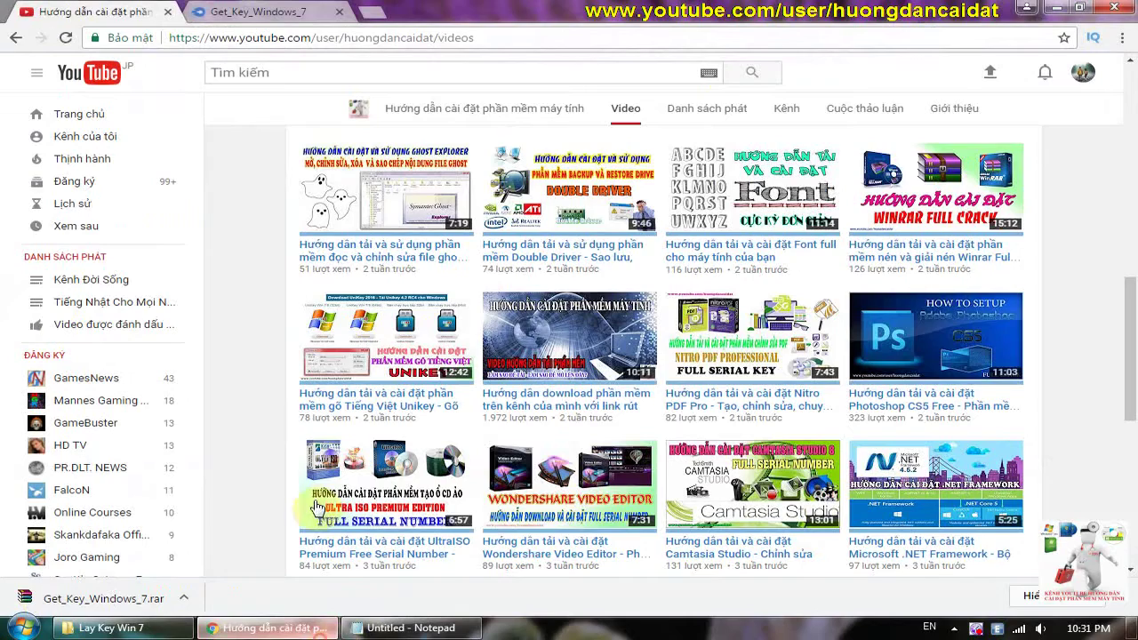
pyautogui.click(267, 628)
pyautogui.scroll(10, 322, 502)
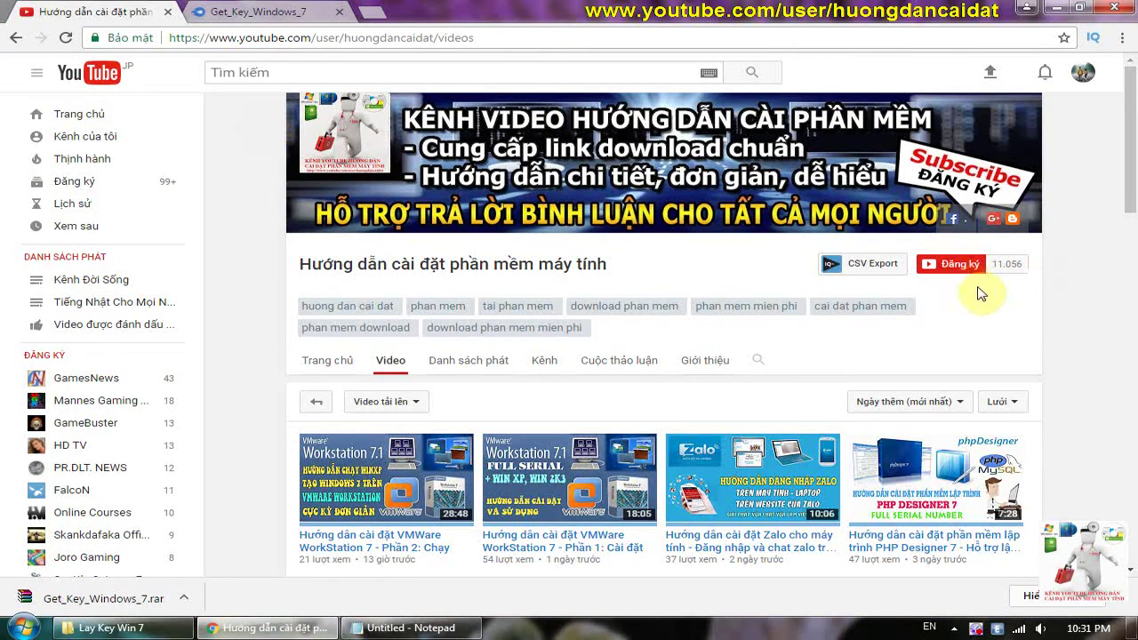
pyautogui.scroll(-6, 721, 299)
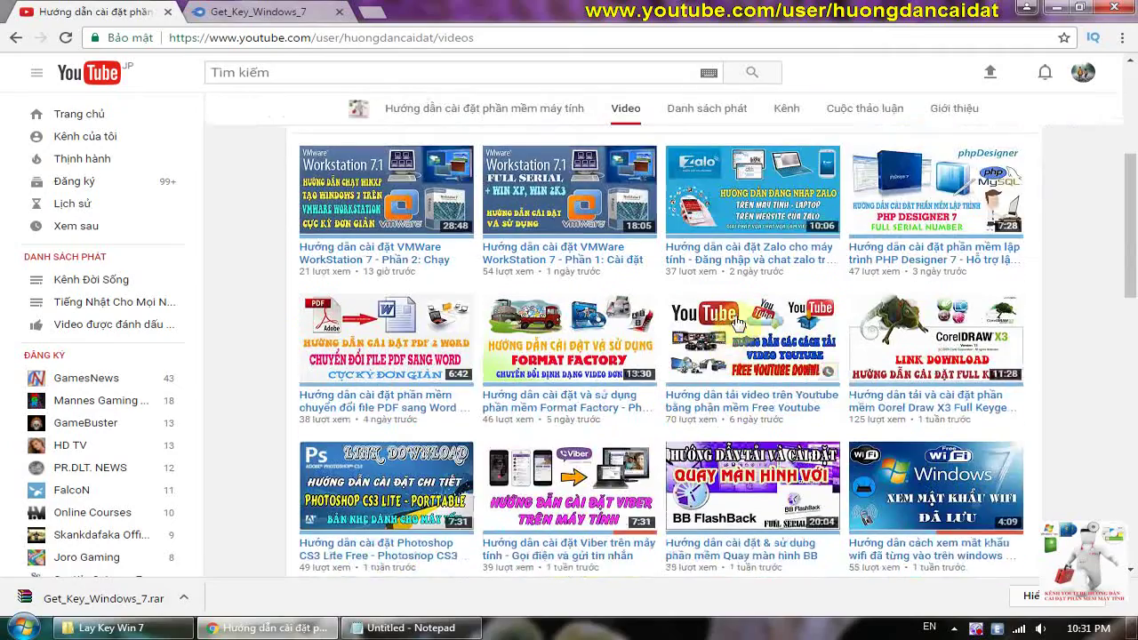
pyautogui.scroll(-5, 750, 341)
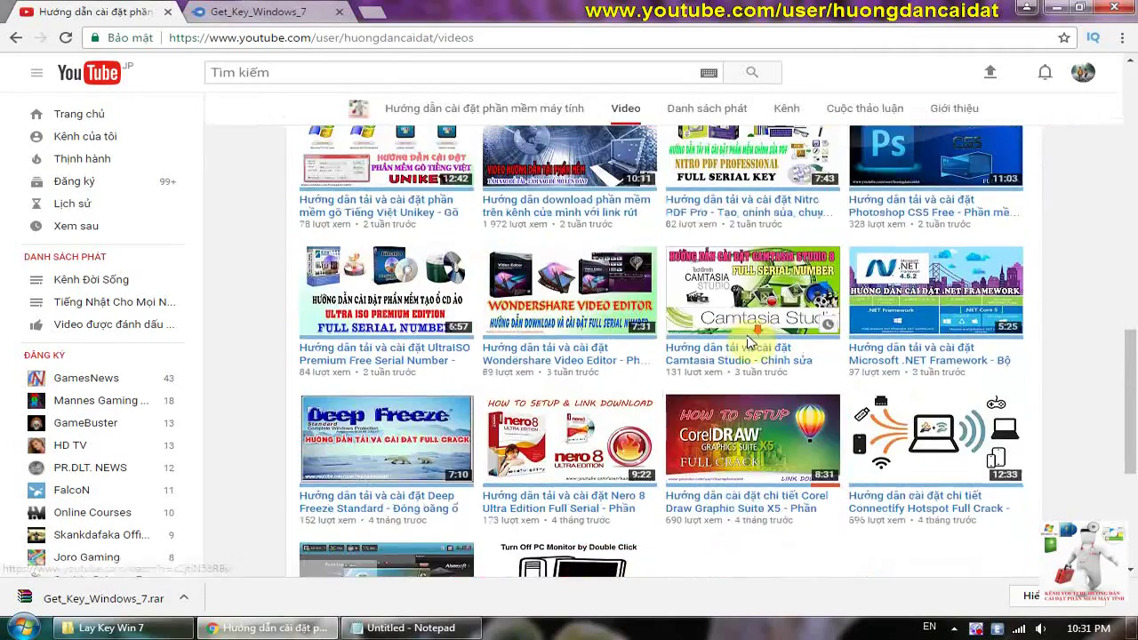
pyautogui.scroll(1, 751, 347)
pyautogui.scroll(10, 749, 346)
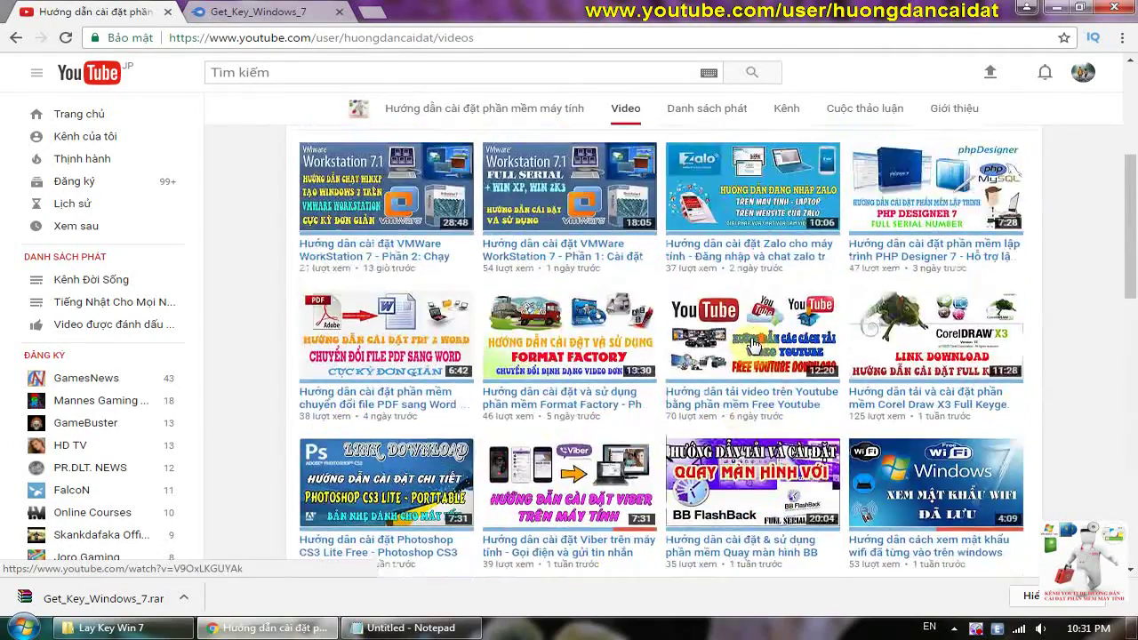